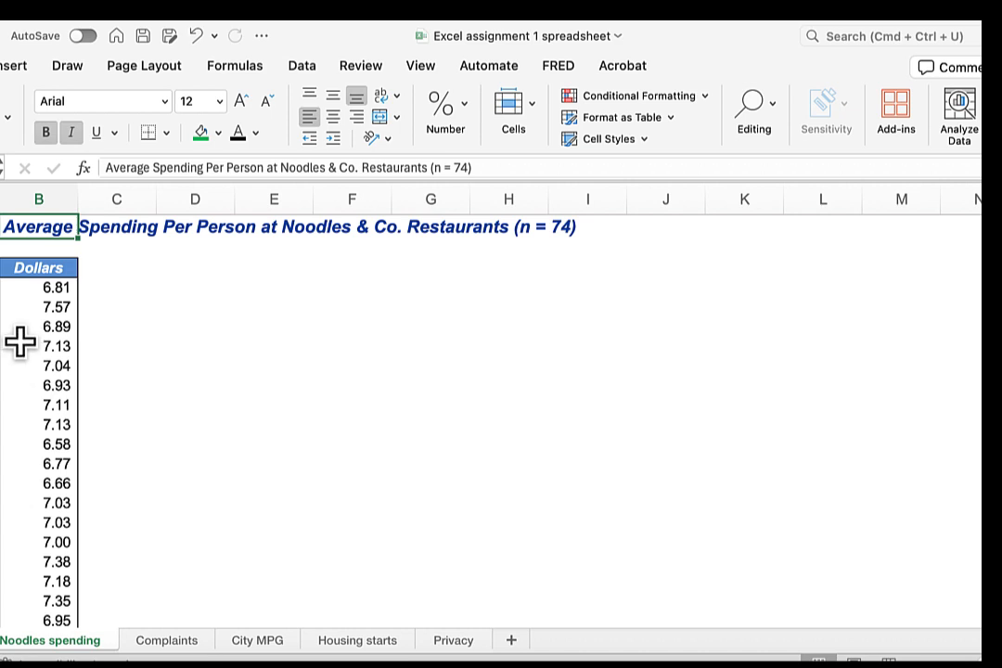
# - Examine the spending values in the Dollars column and select a single cell within the data
pyautogui.scroll(-5, 42, 331)
pyautogui.scroll(-20, 42, 331)
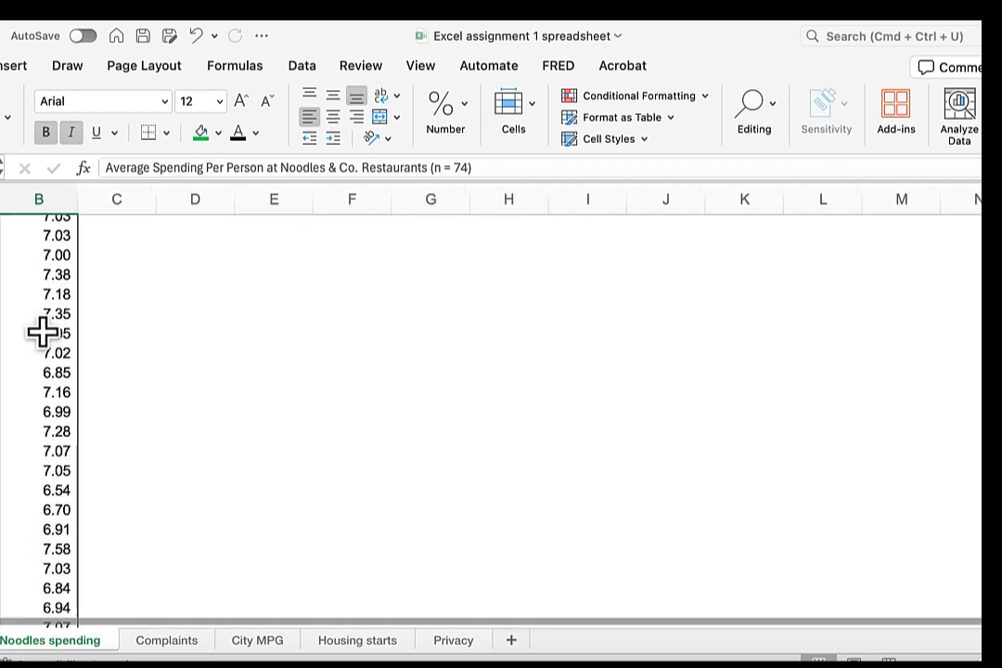
pyautogui.scroll(-6, 42, 331)
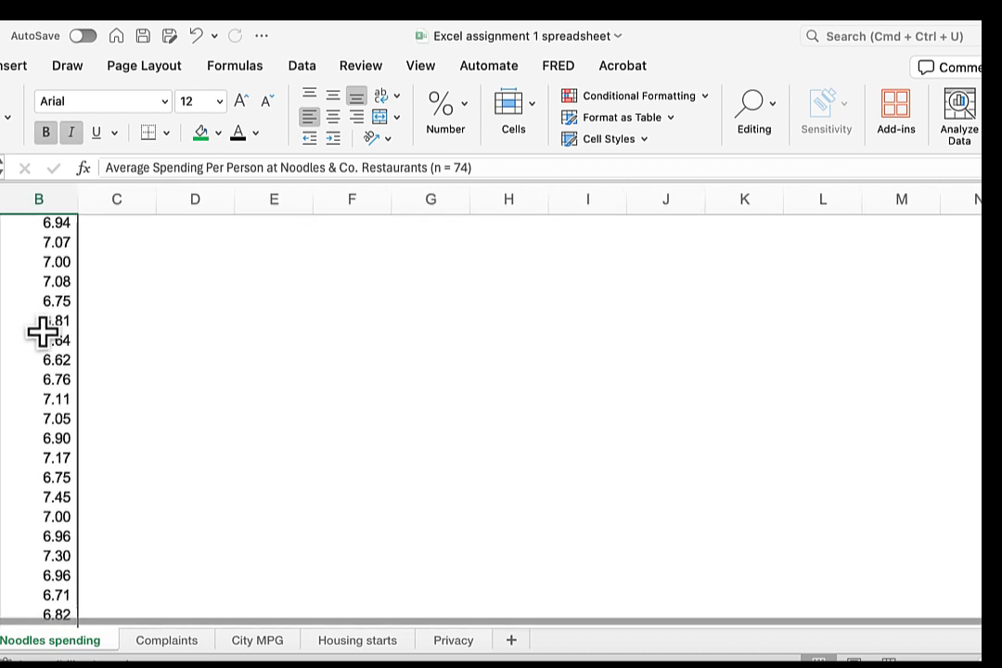
pyautogui.scroll(20, 42, 331)
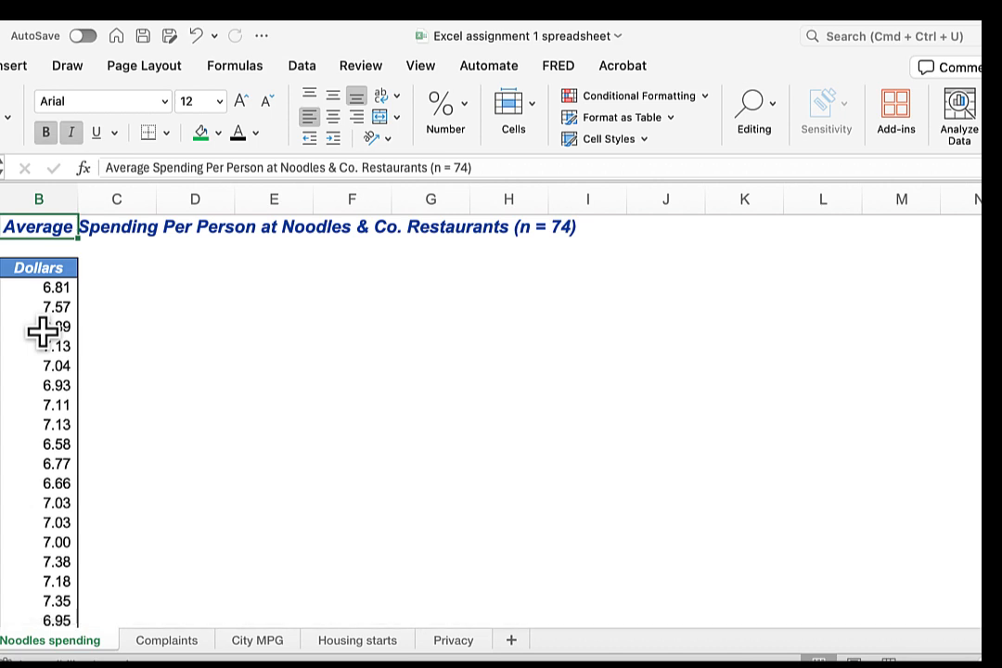
pyautogui.click(42, 331)
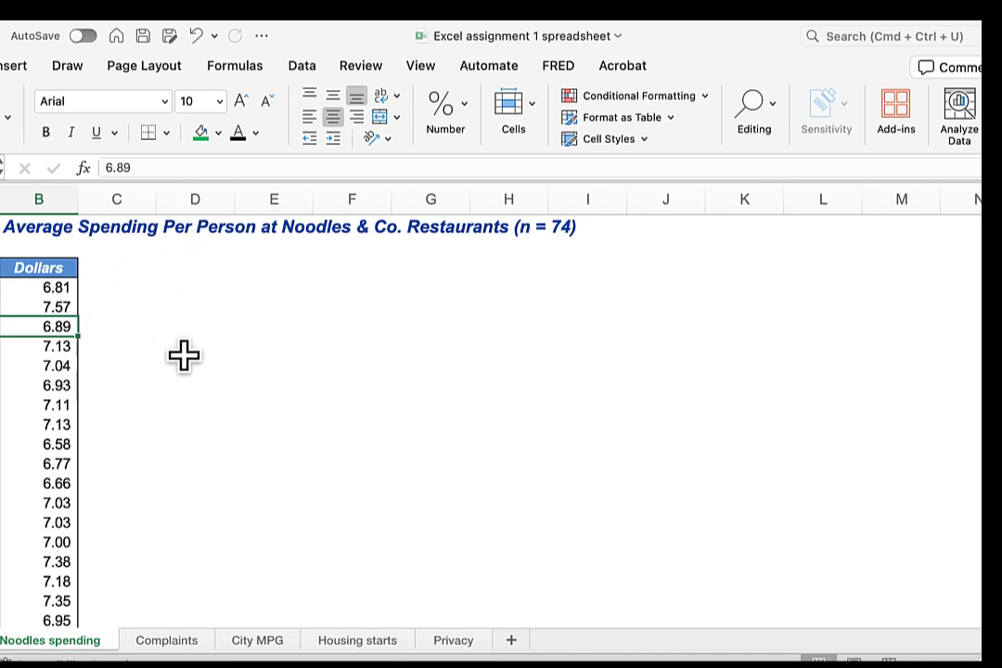
pyautogui.click(44, 405)
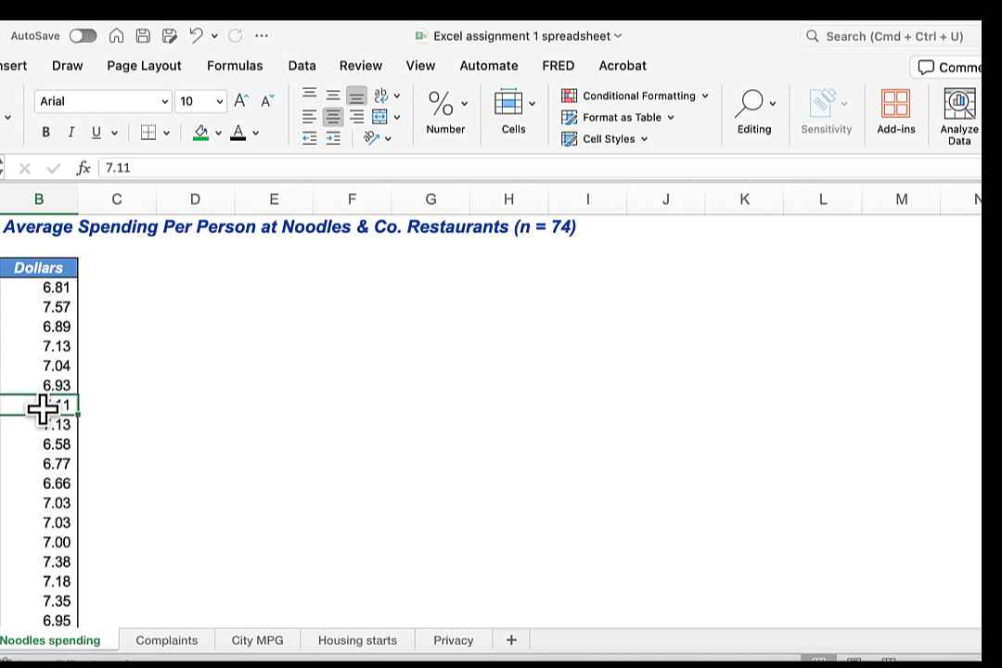
pyautogui.click(45, 461)
pyautogui.click(43, 383)
pyautogui.click(43, 343)
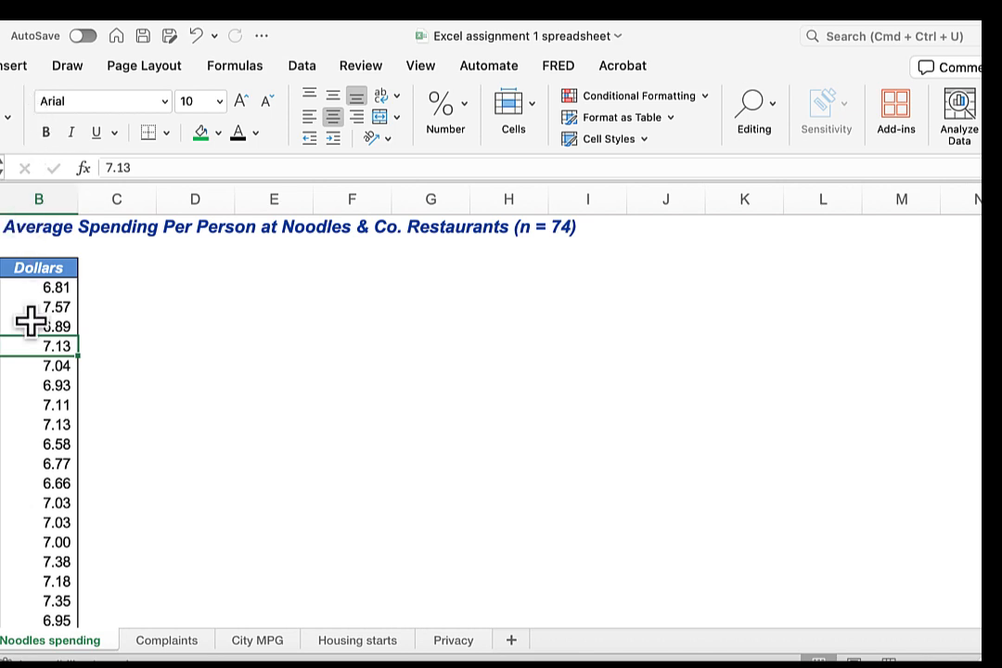
# - Try the recommended line chart for the Dollars data and delete it from the sheet
pyautogui.click(13, 67)
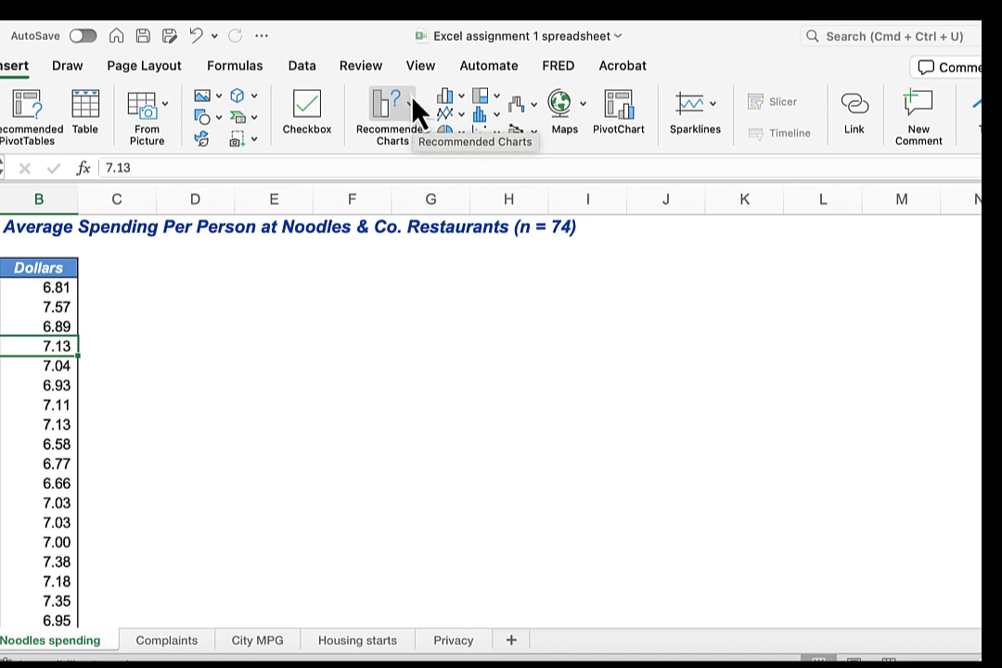
pyautogui.click(414, 111)
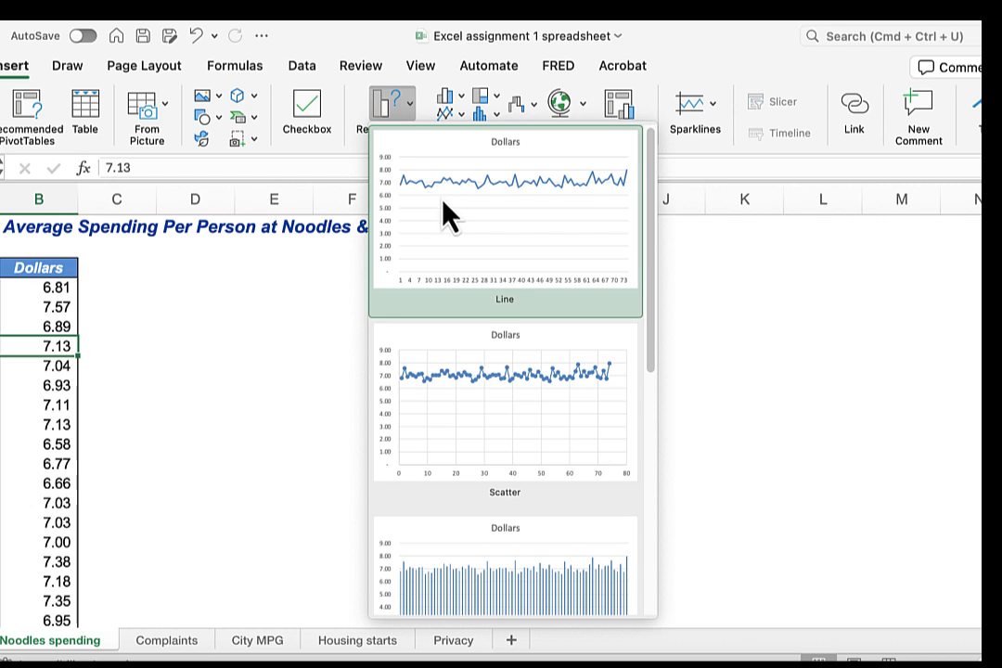
pyautogui.scroll(-2, 442, 215)
pyautogui.scroll(-8, 443, 204)
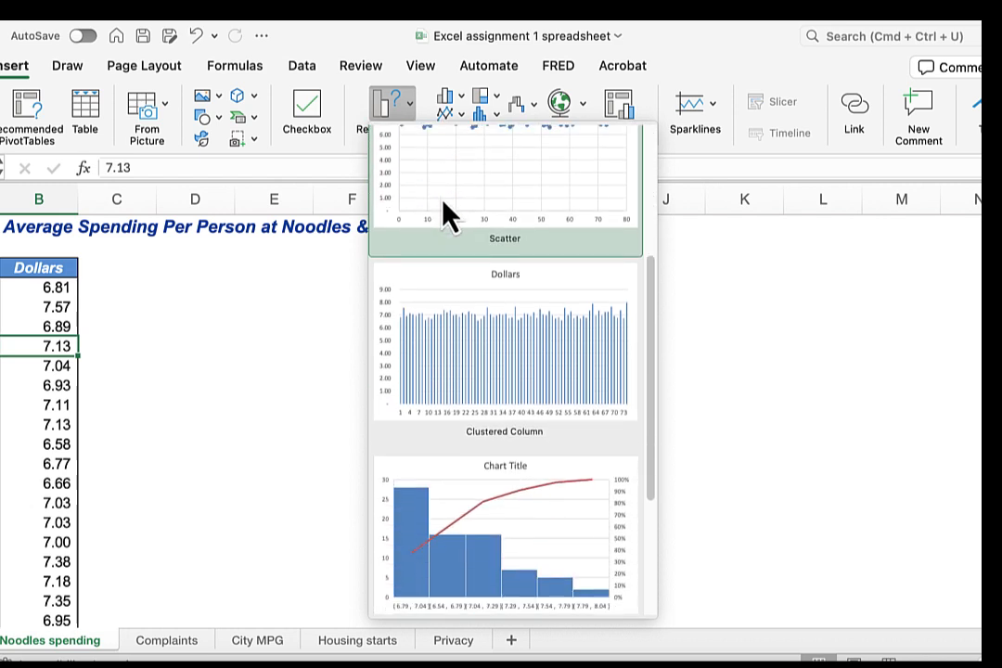
pyautogui.scroll(-2, 443, 214)
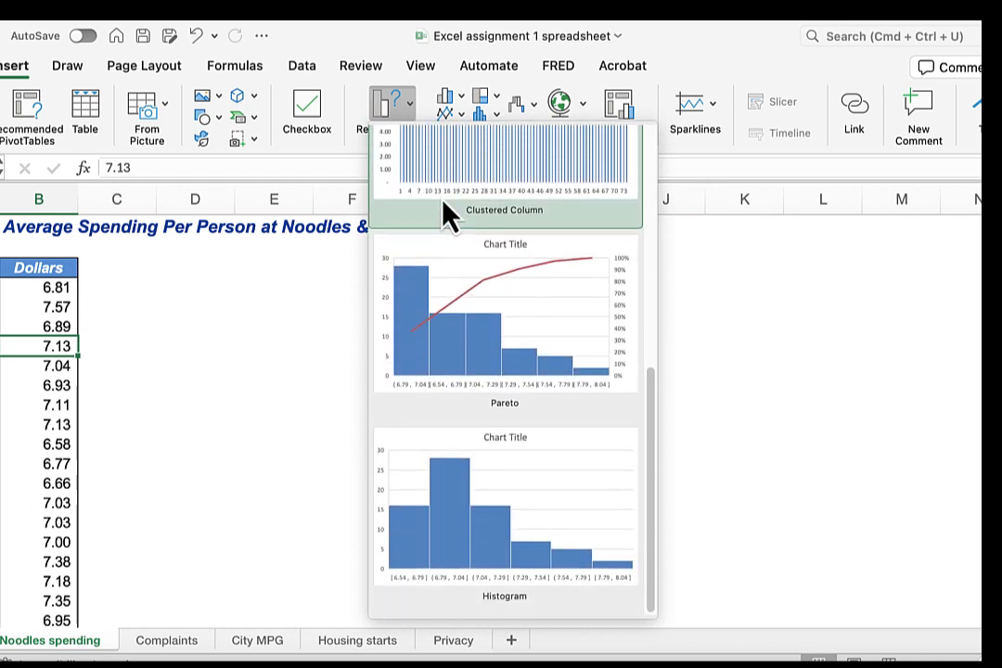
pyautogui.scroll(7, 442, 214)
pyautogui.scroll(3, 448, 214)
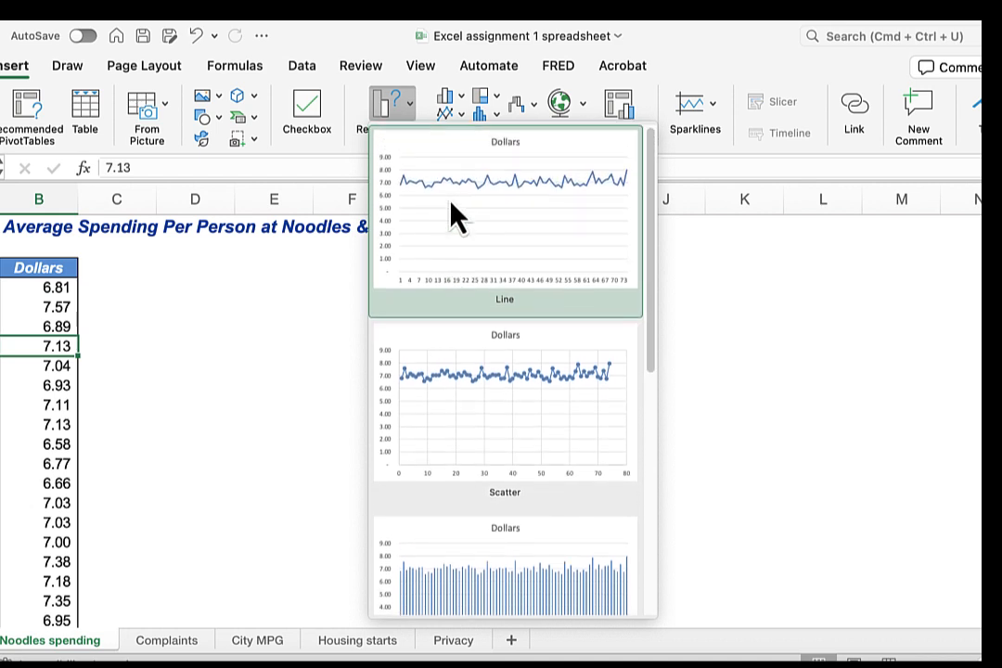
pyautogui.click(497, 233)
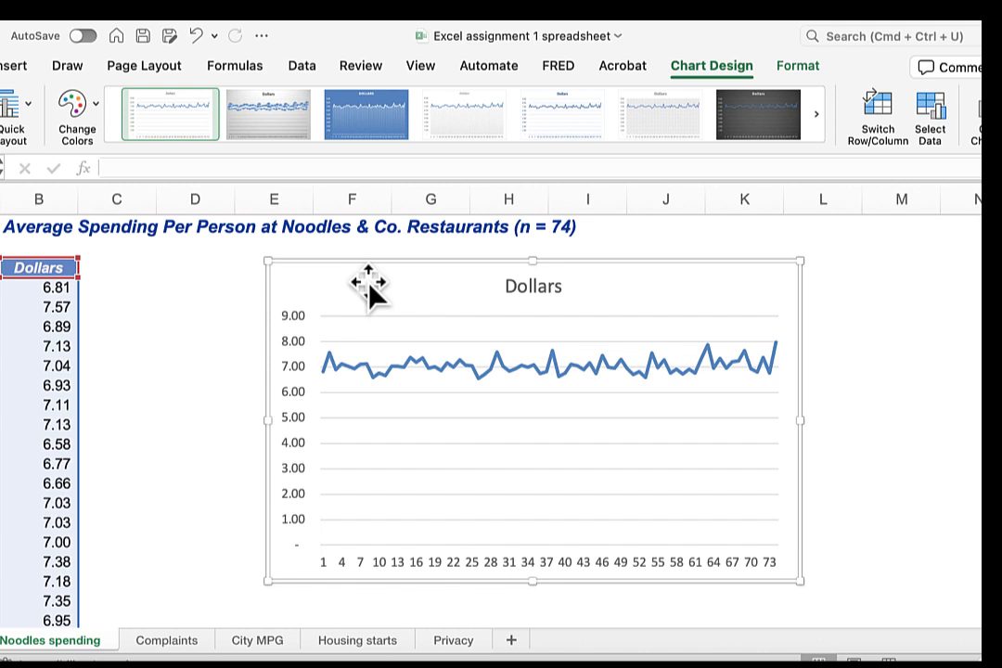
pyautogui.press('BackSpace')
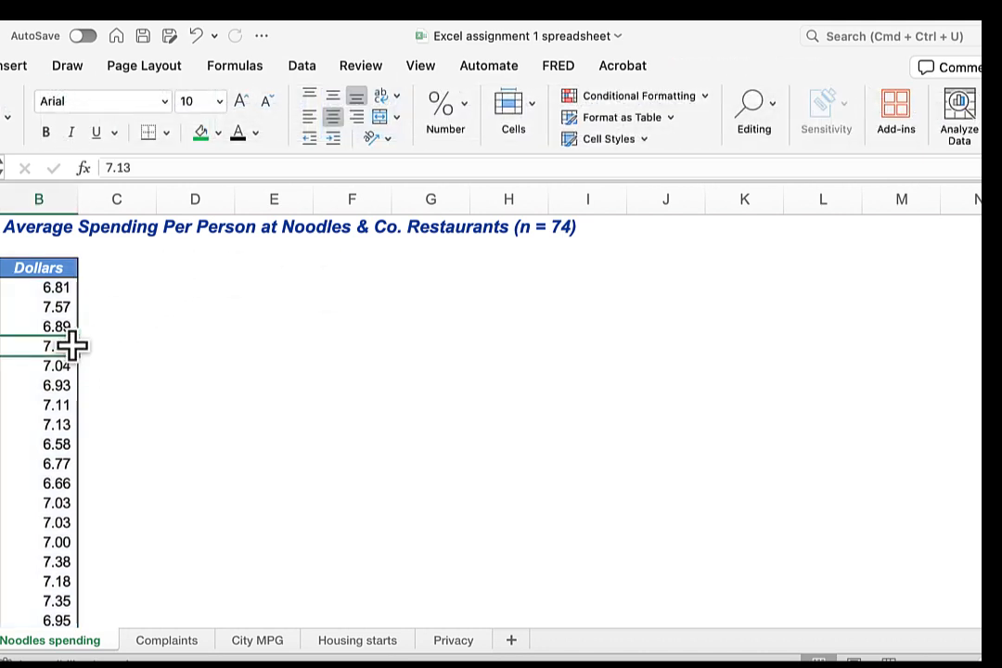
# - Insert the recommended histogram for the Dollars spending data
pyautogui.click(18, 73)
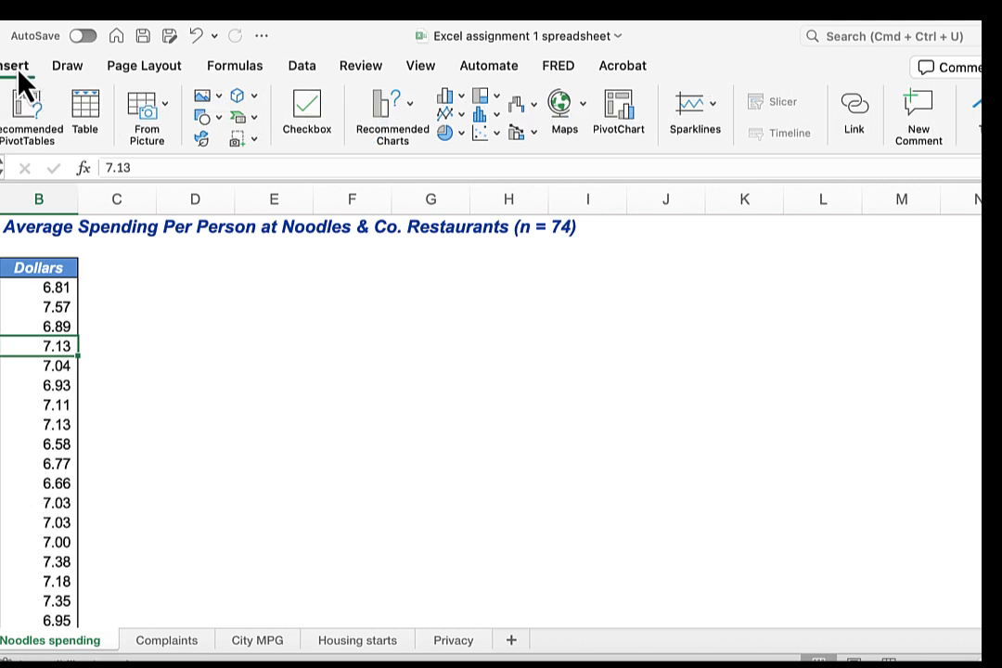
pyautogui.click(408, 116)
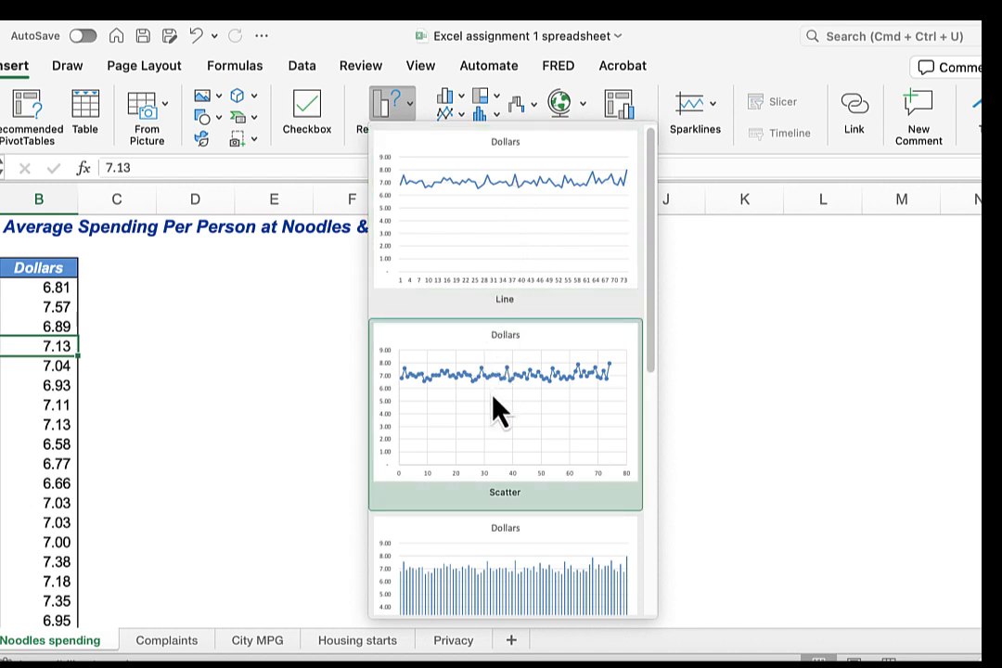
pyautogui.scroll(-2, 520, 547)
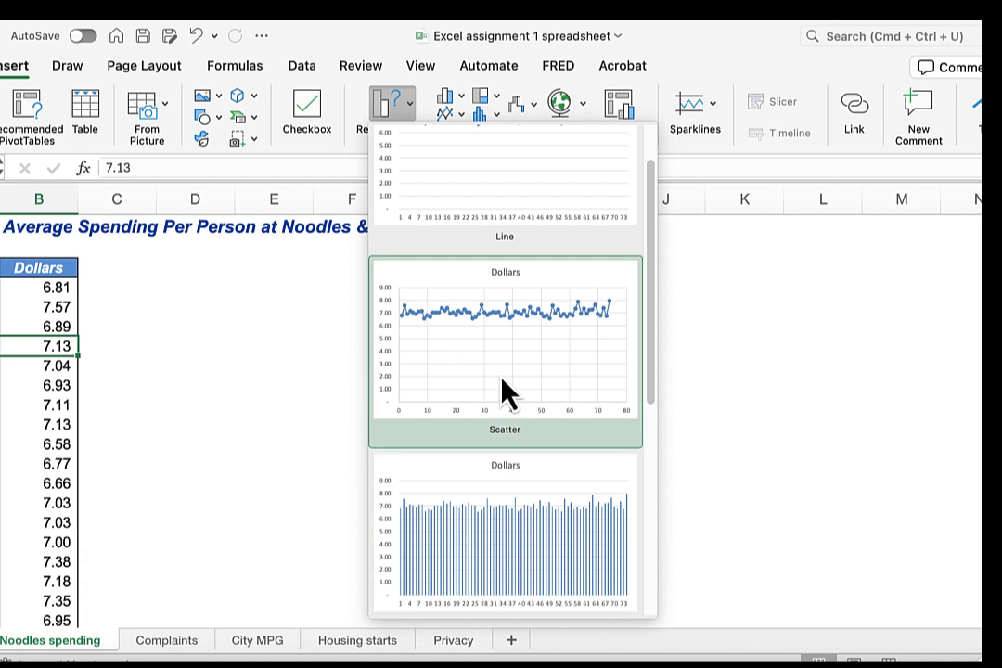
pyautogui.scroll(-5, 509, 390)
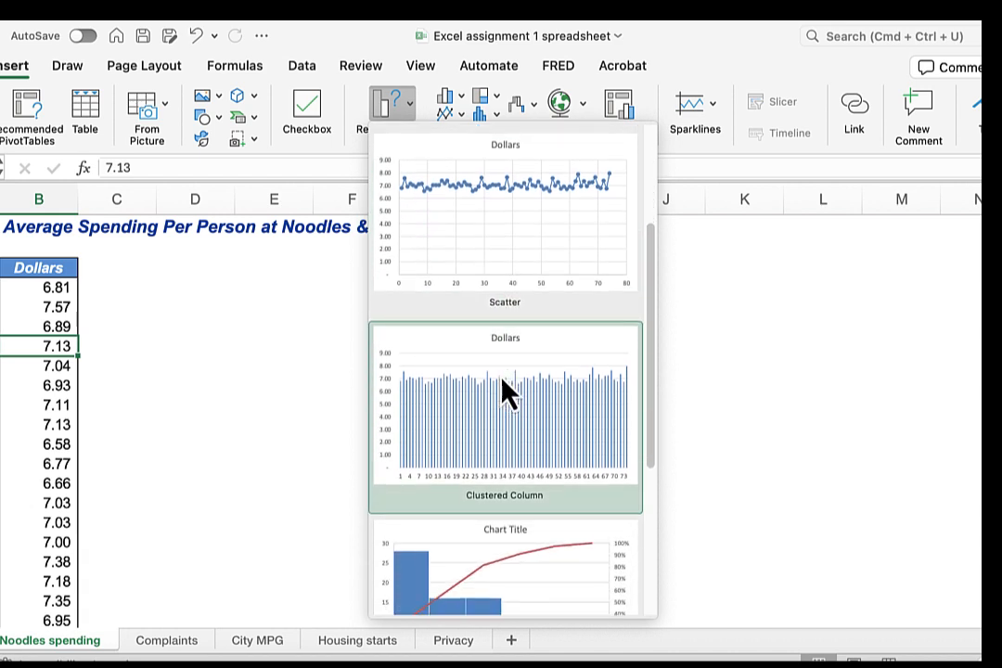
pyautogui.scroll(-9, 509, 390)
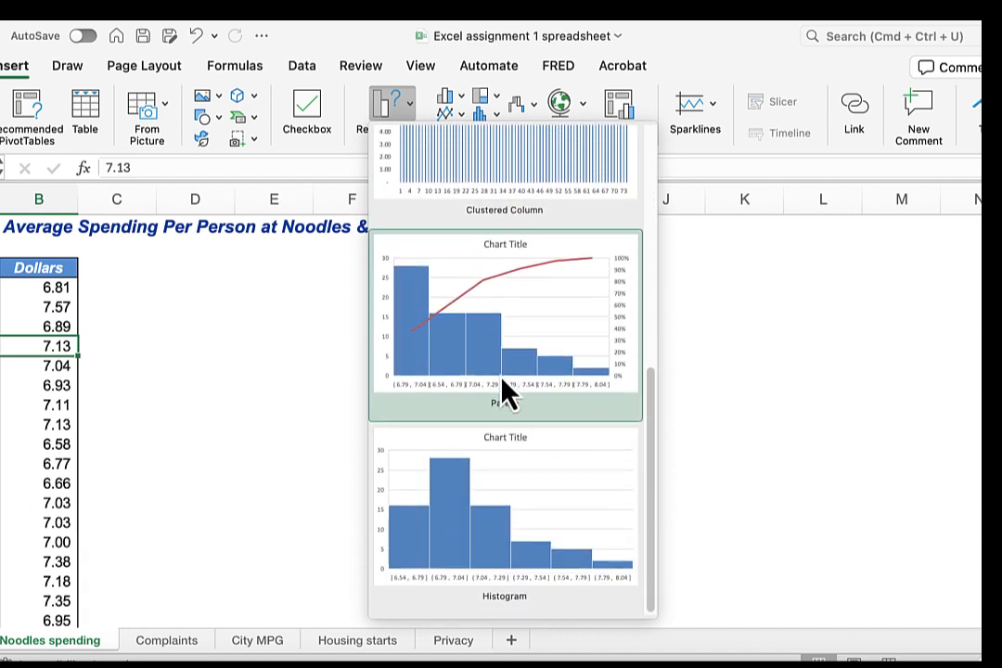
pyautogui.click(514, 494)
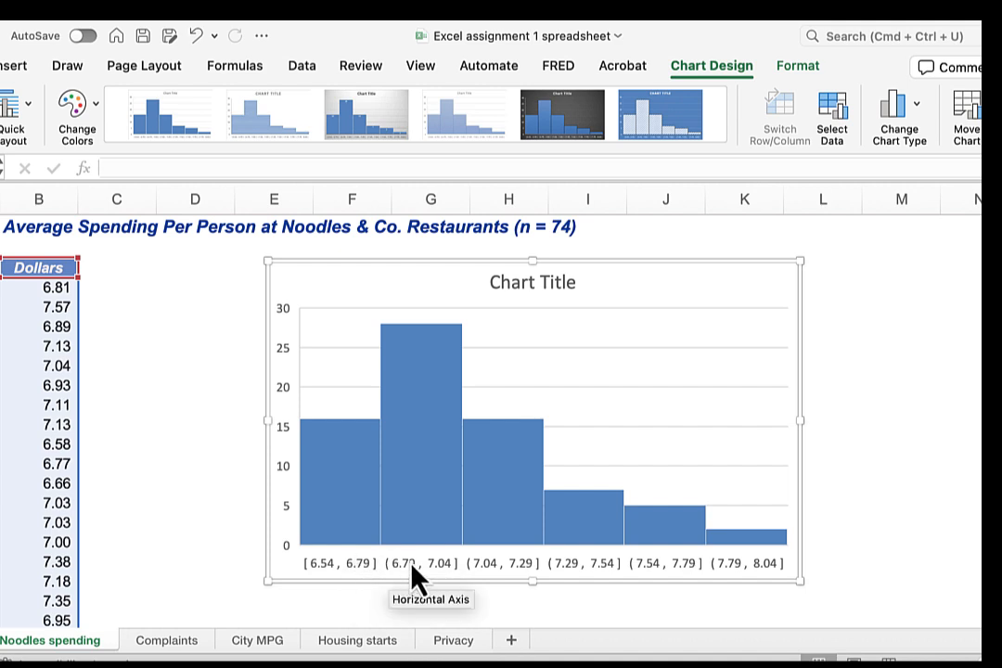
# - Delete the placeholder title from the histogram and deselect the chart
pyautogui.click(554, 290)
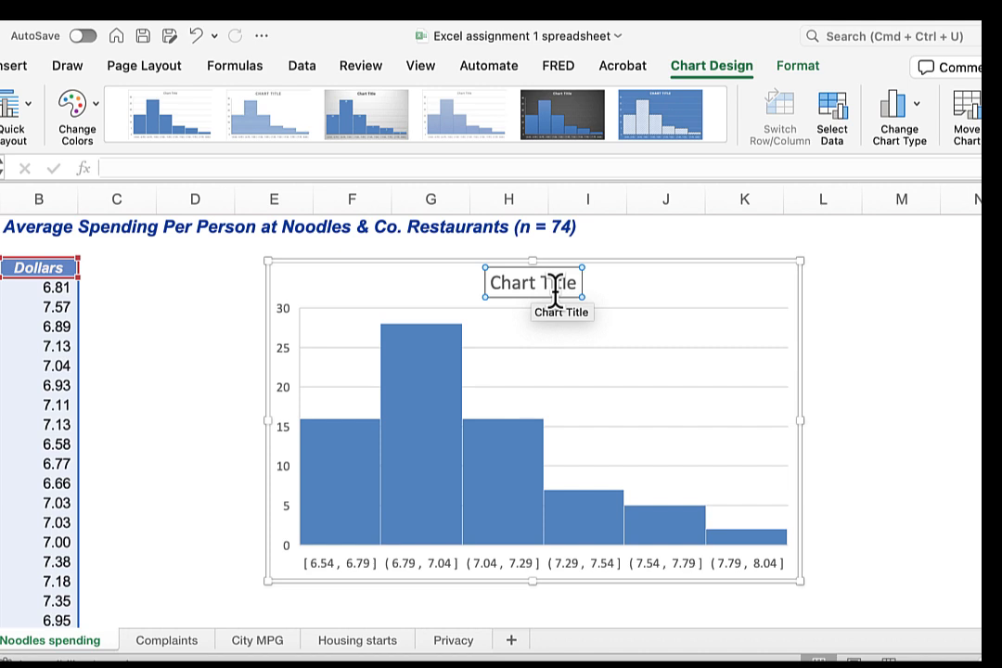
pyautogui.press('Delete')
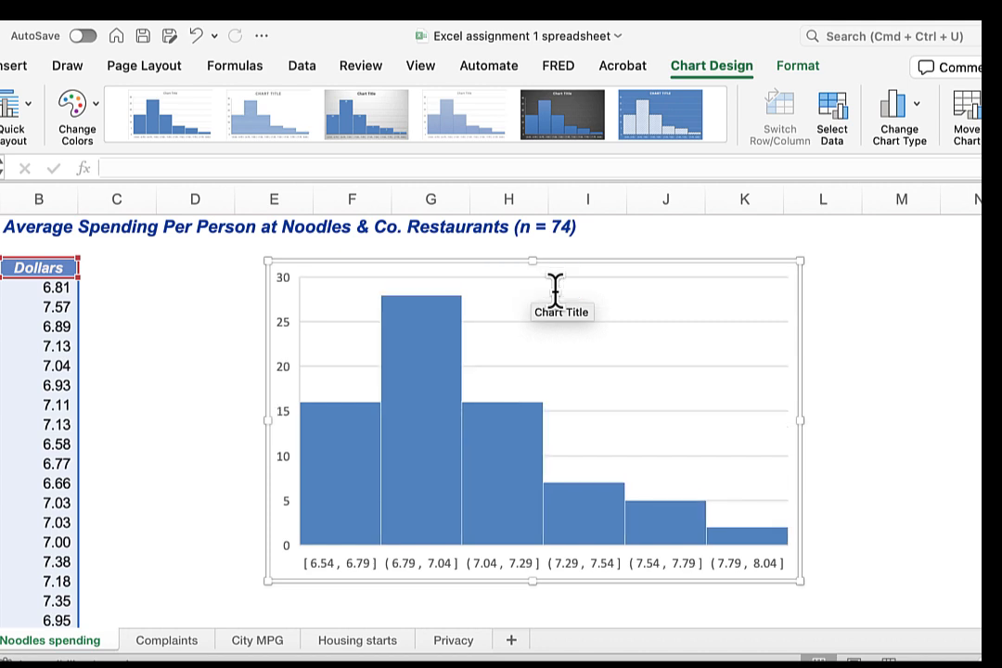
pyautogui.click(200, 368)
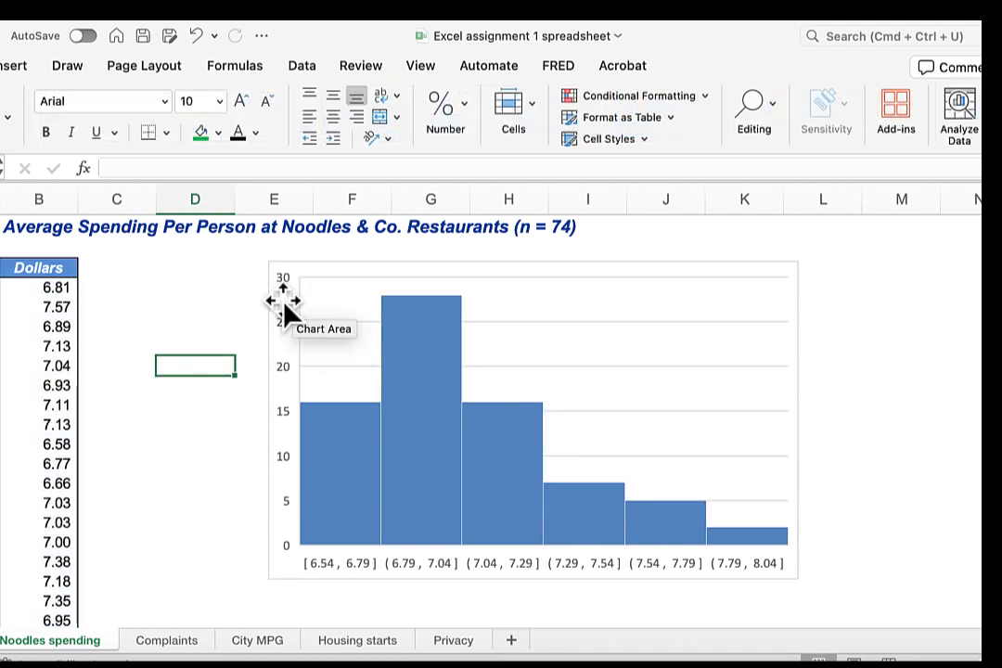
# - Move the histogram from the Noodles spending sheet to its own new sheet, keeping the suggested sheet name
pyautogui.click(622, 271)
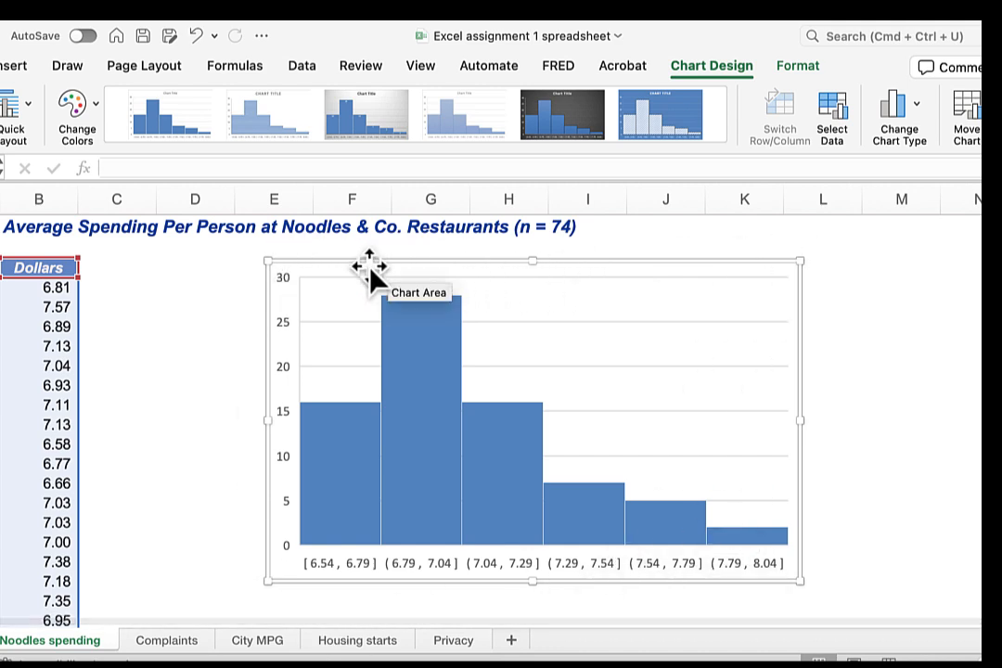
pyautogui.click(538, 364)
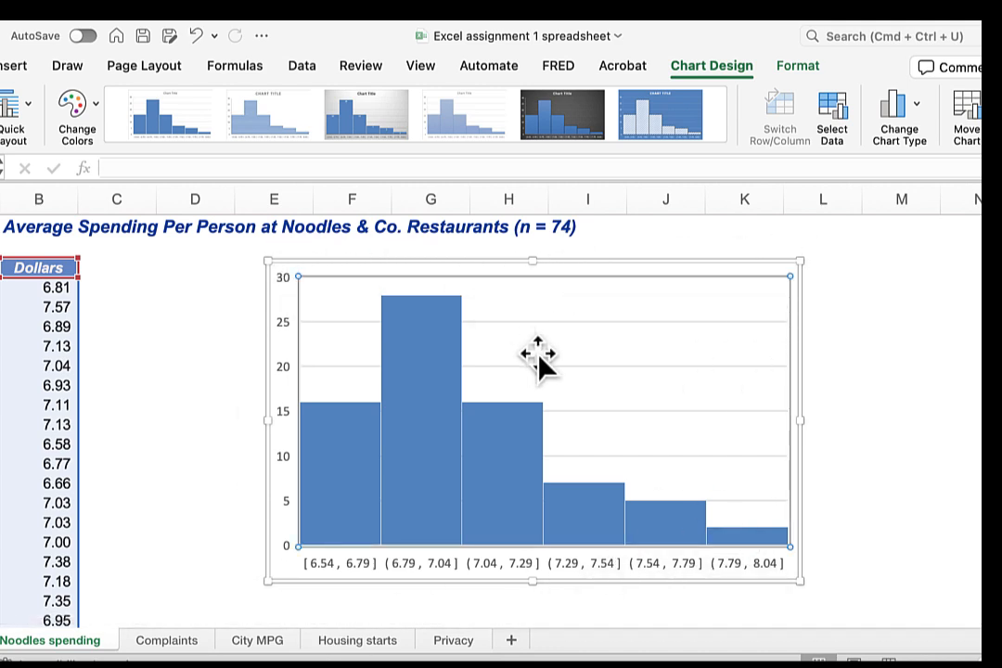
pyautogui.click(519, 277)
pyautogui.rightClick(518, 274)
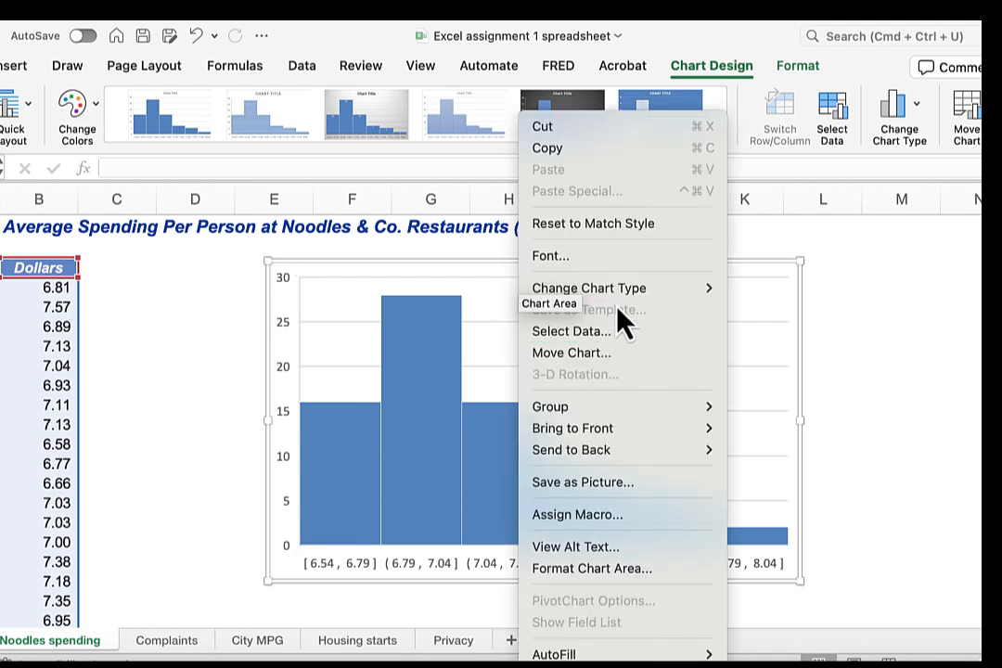
pyautogui.click(594, 353)
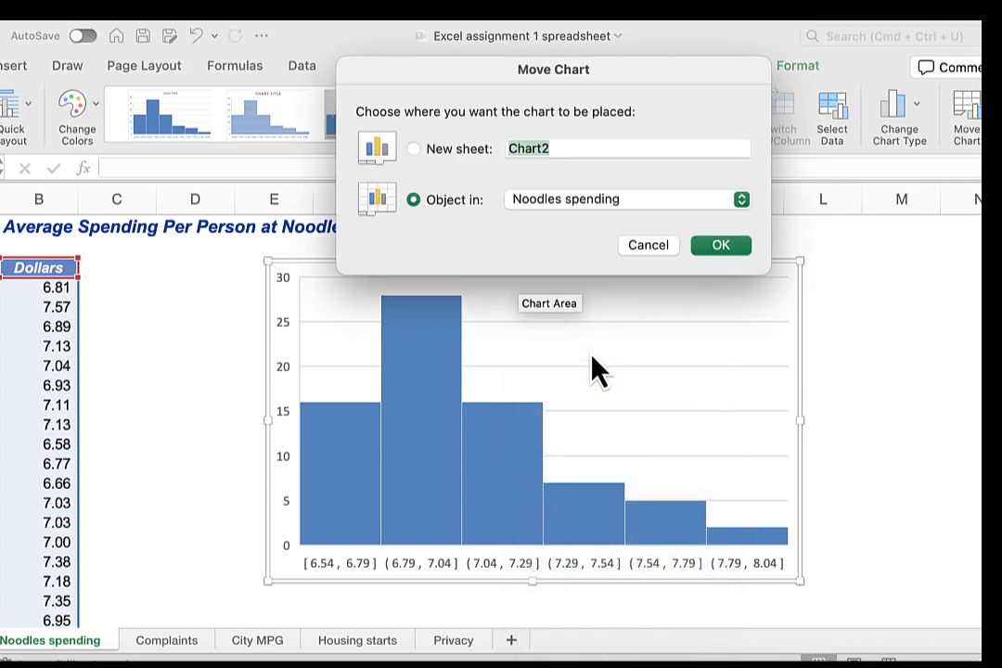
pyautogui.click(416, 156)
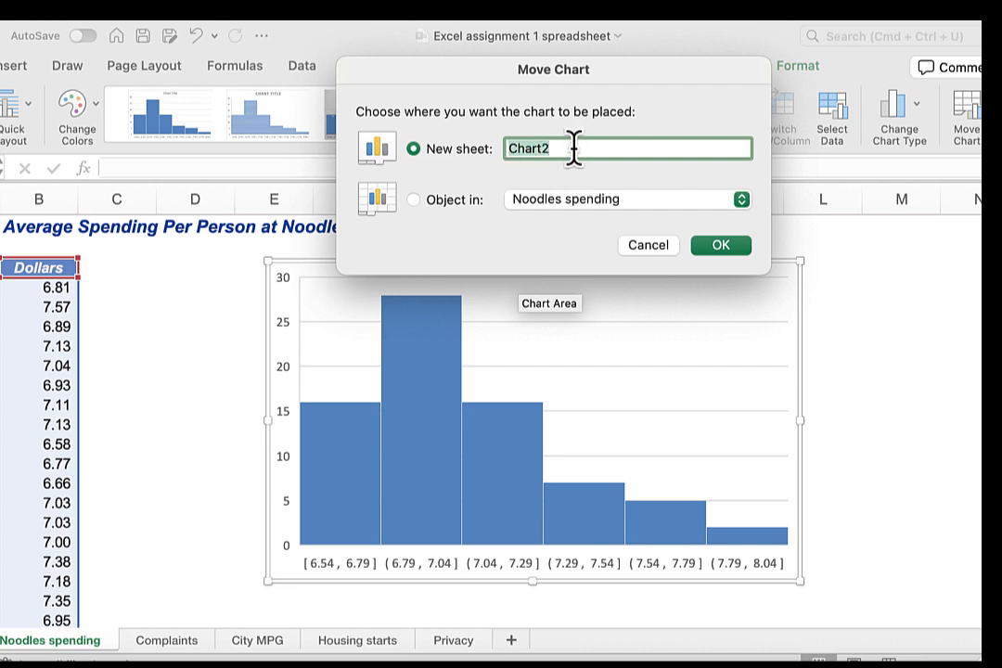
pyautogui.click(722, 246)
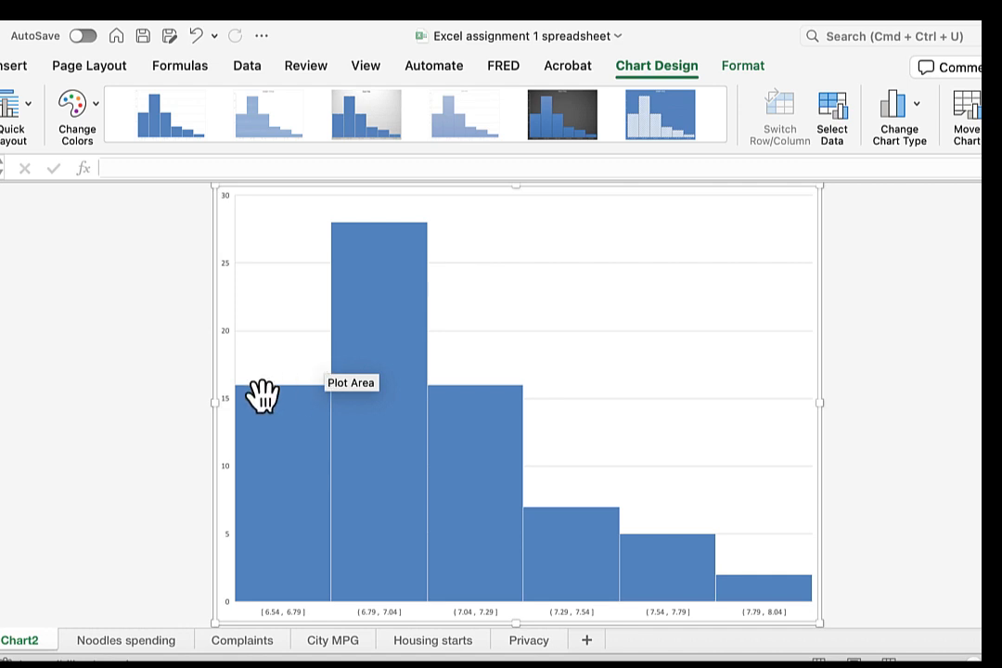
# - Rename the new chart sheet as Histogram
pyautogui.click(22, 640)
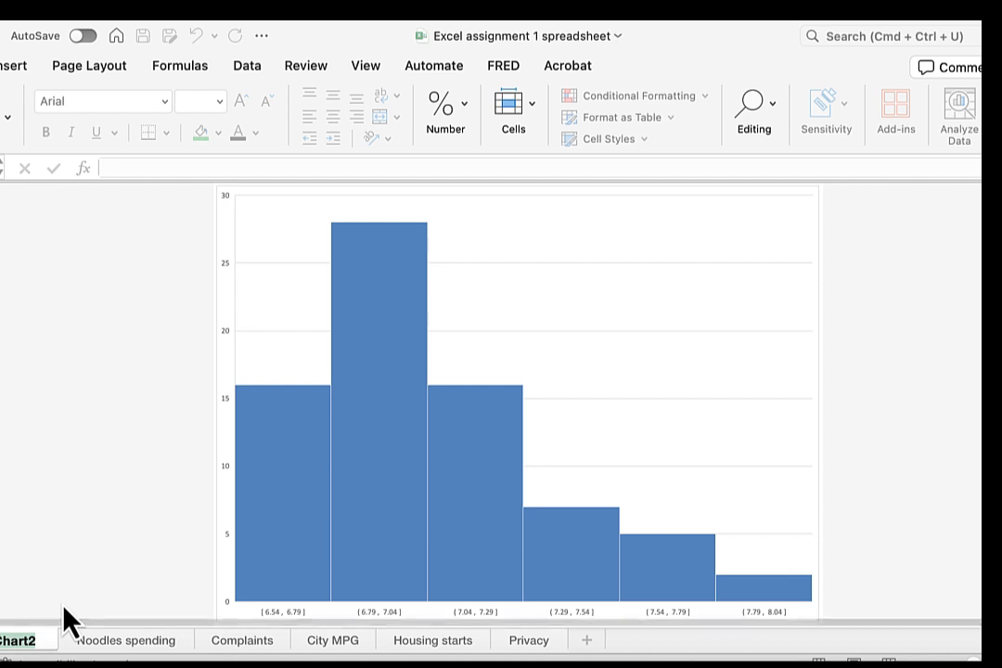
pyautogui.write('Noodles')
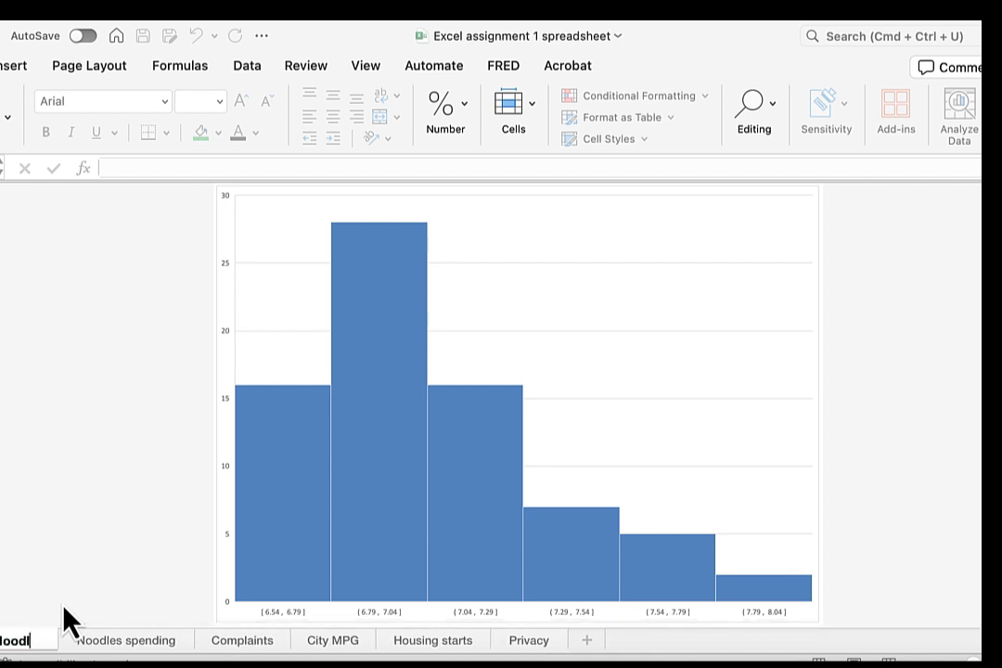
pyautogui.press('Return')
pyautogui.write('Histogram')
pyautogui.press('Return')
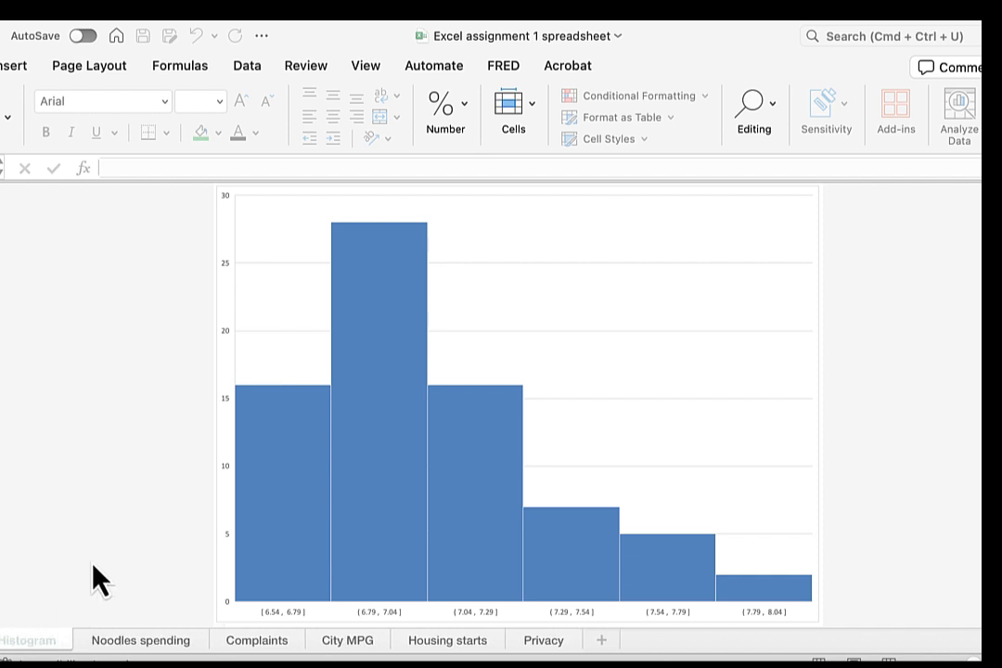
# - Insert the recommended Pareto chart for the customer complaint data on the Complaints sheet
pyautogui.click(170, 653)
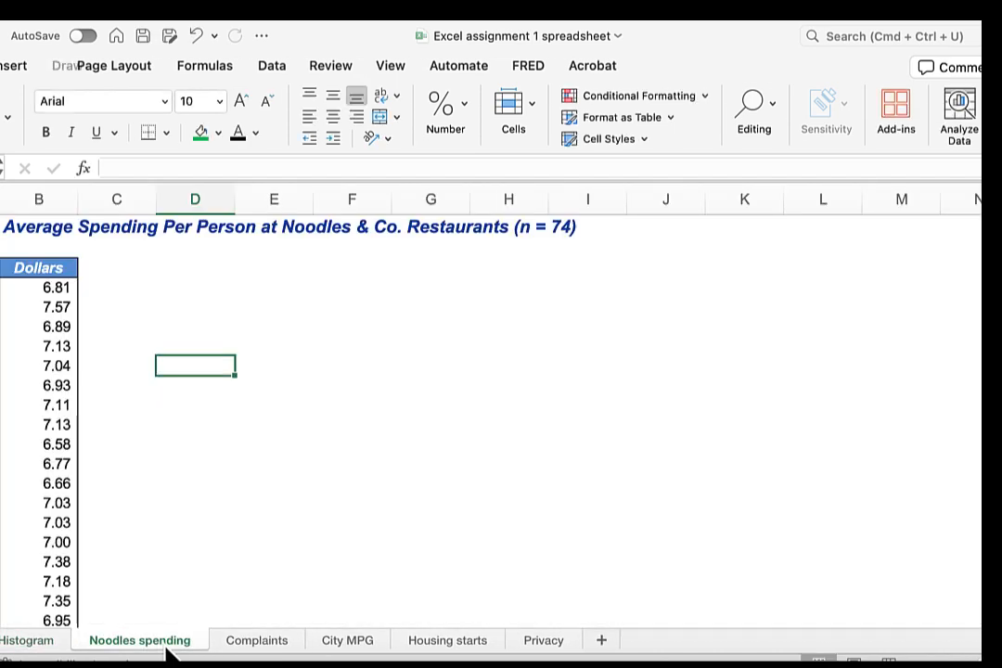
pyautogui.click(264, 649)
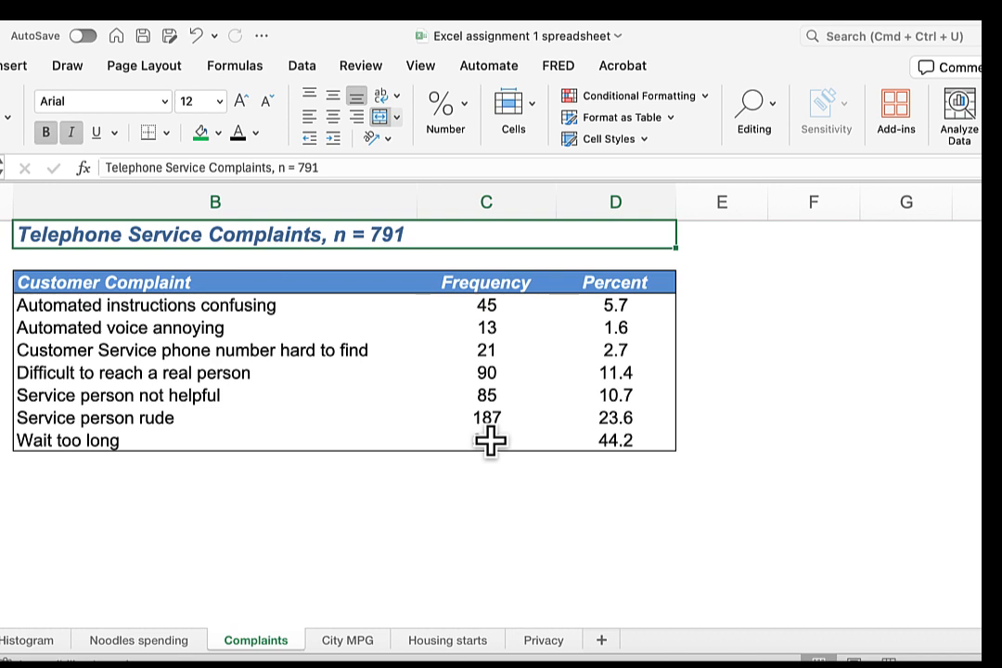
pyautogui.click(488, 364)
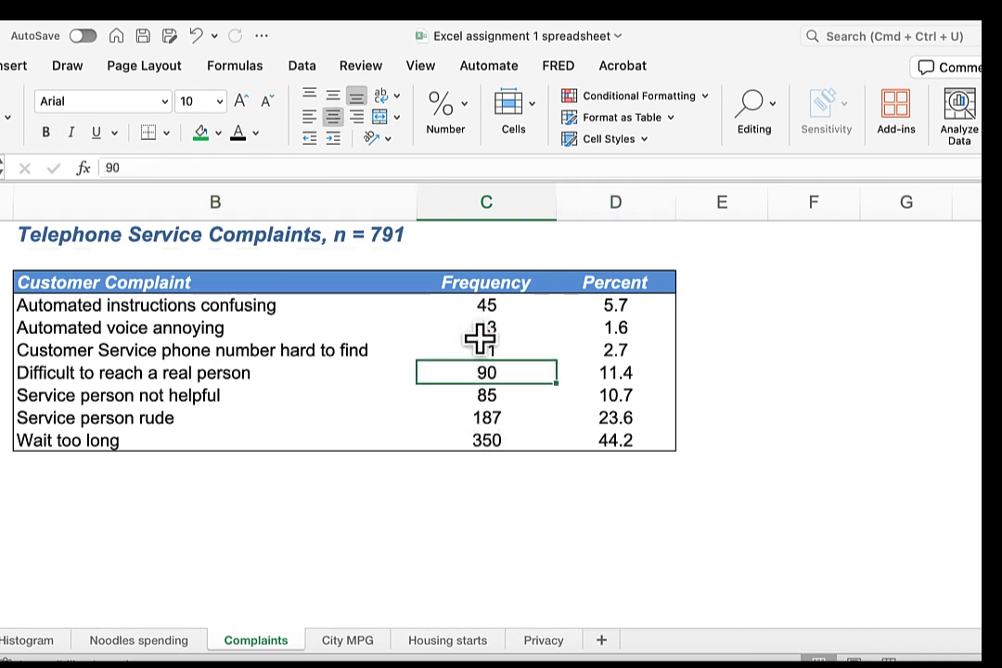
pyautogui.click(17, 73)
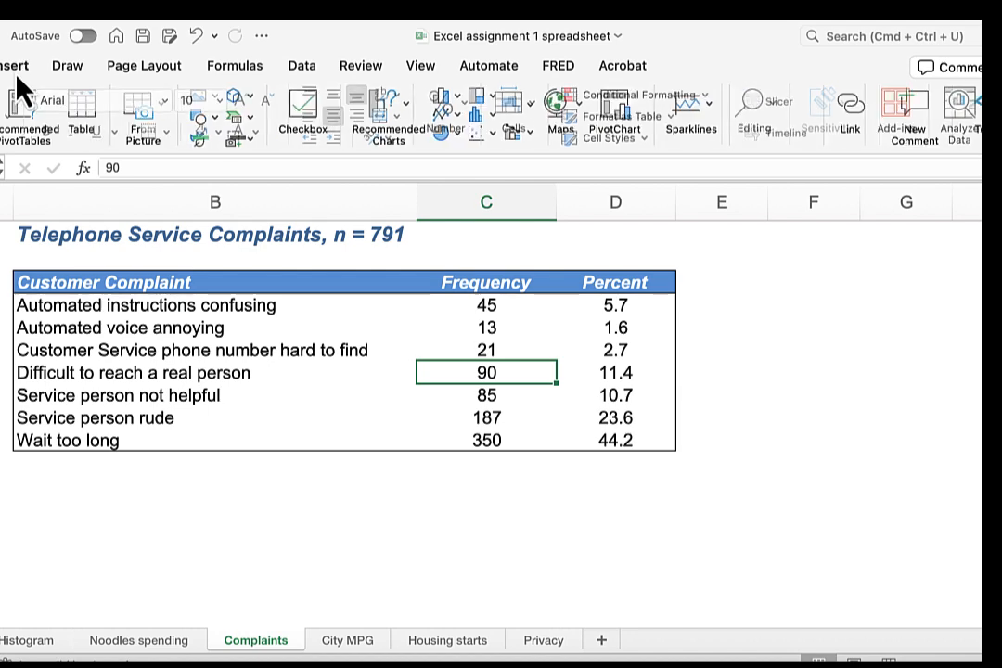
pyautogui.click(411, 113)
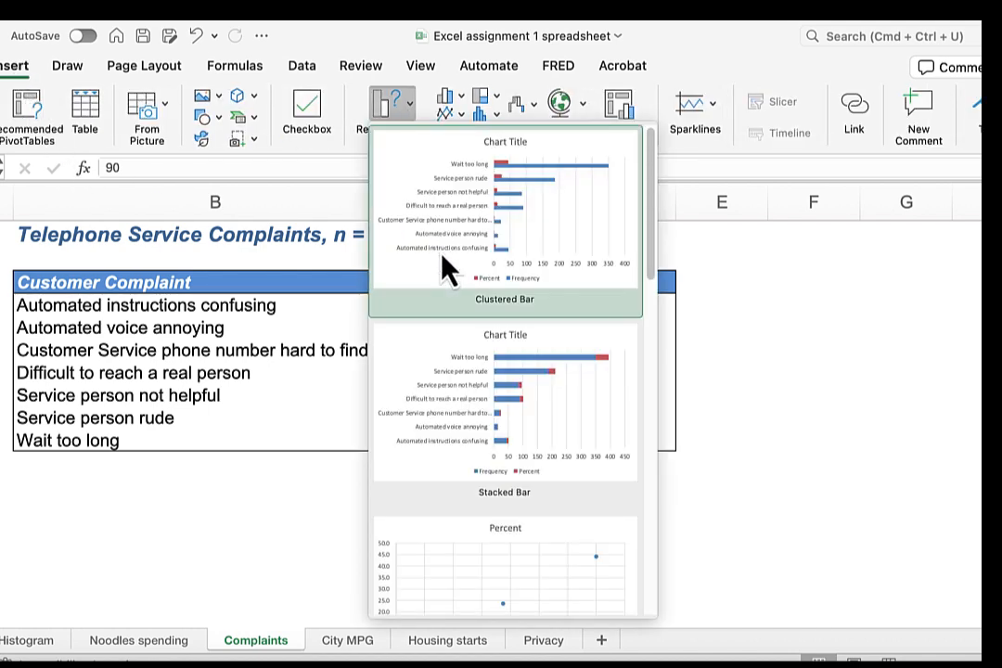
pyautogui.scroll(-3, 442, 258)
pyautogui.scroll(-5, 442, 264)
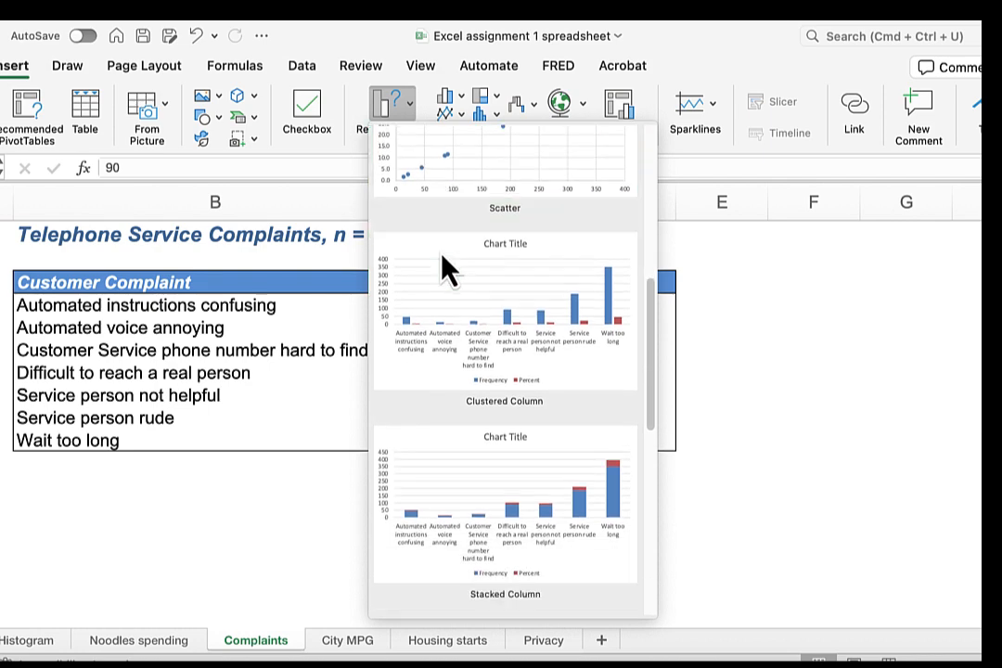
pyautogui.scroll(-6, 443, 266)
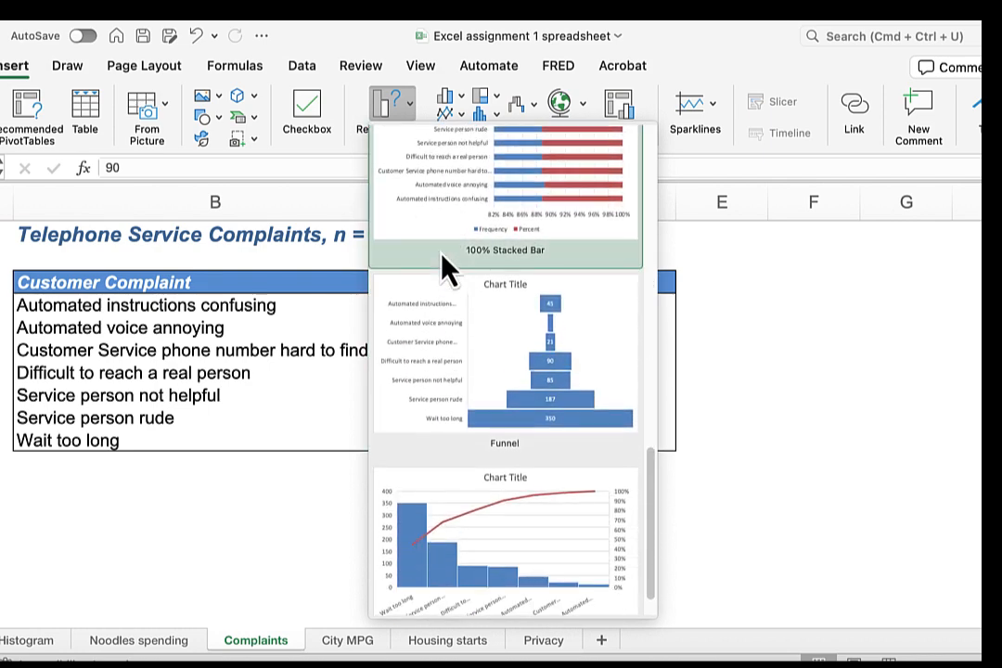
pyautogui.scroll(-1, 442, 267)
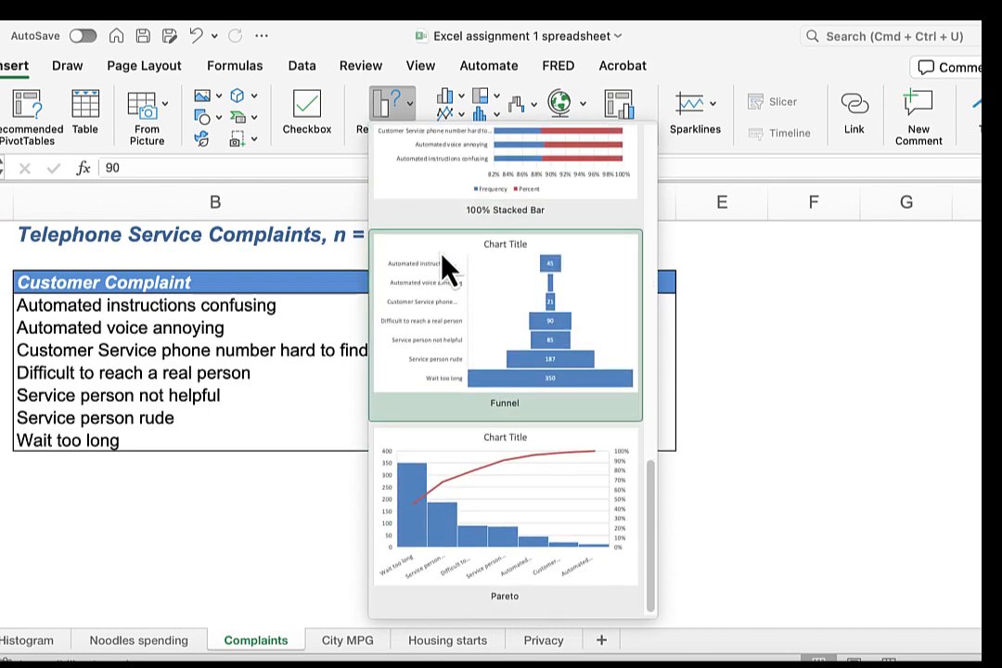
pyautogui.doubleClick(506, 504)
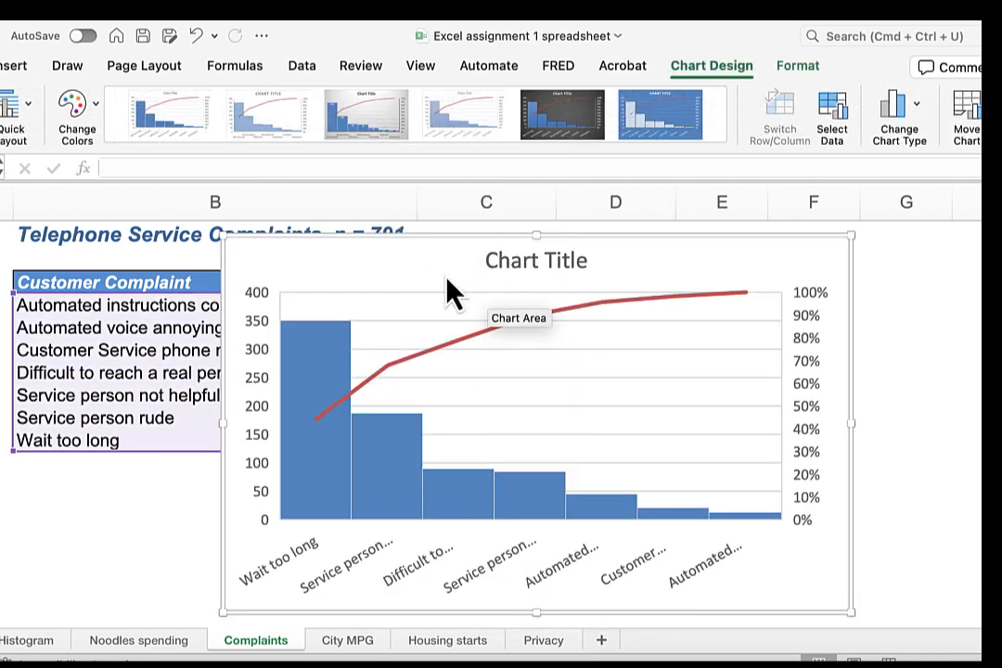
# - Move the Pareto chart below the complaints table to uncover the Frequency and Percent columns
pyautogui.scroll(-2, 410, 487)
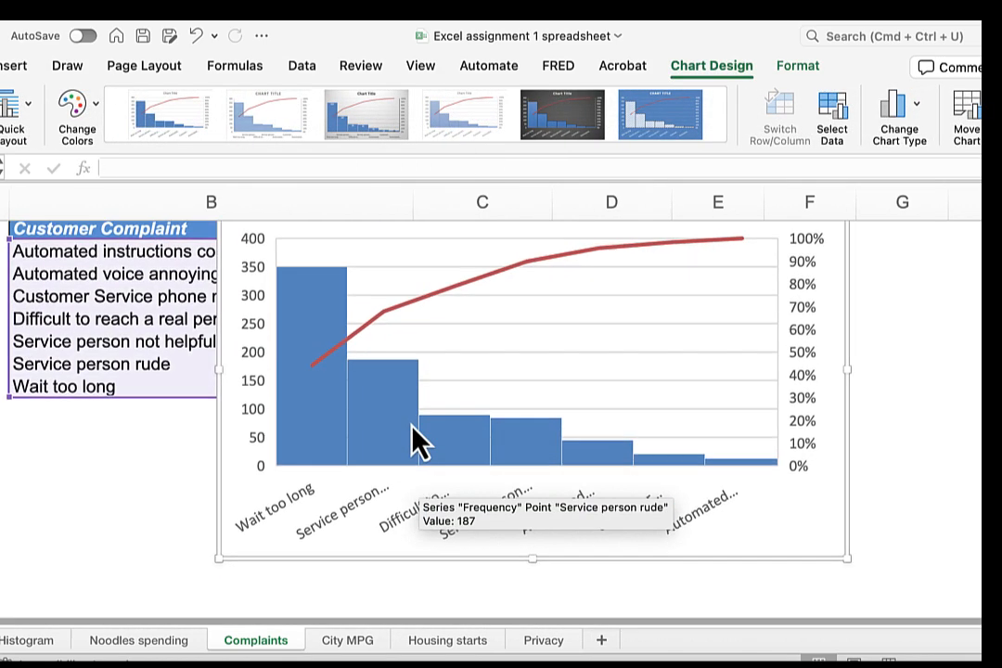
pyautogui.moveTo(319, 450)
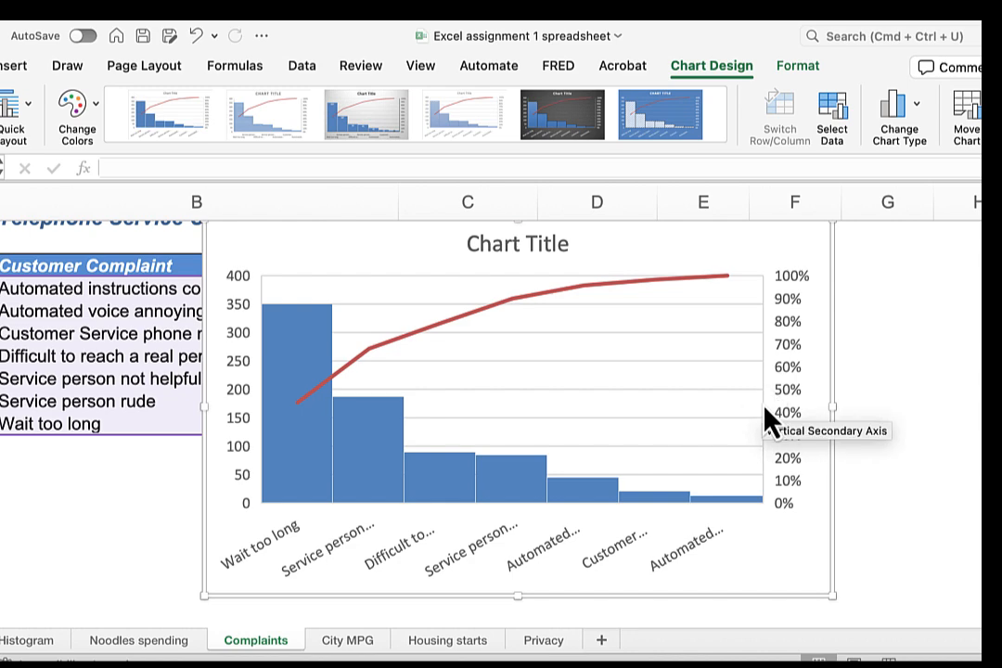
pyautogui.click(118, 513)
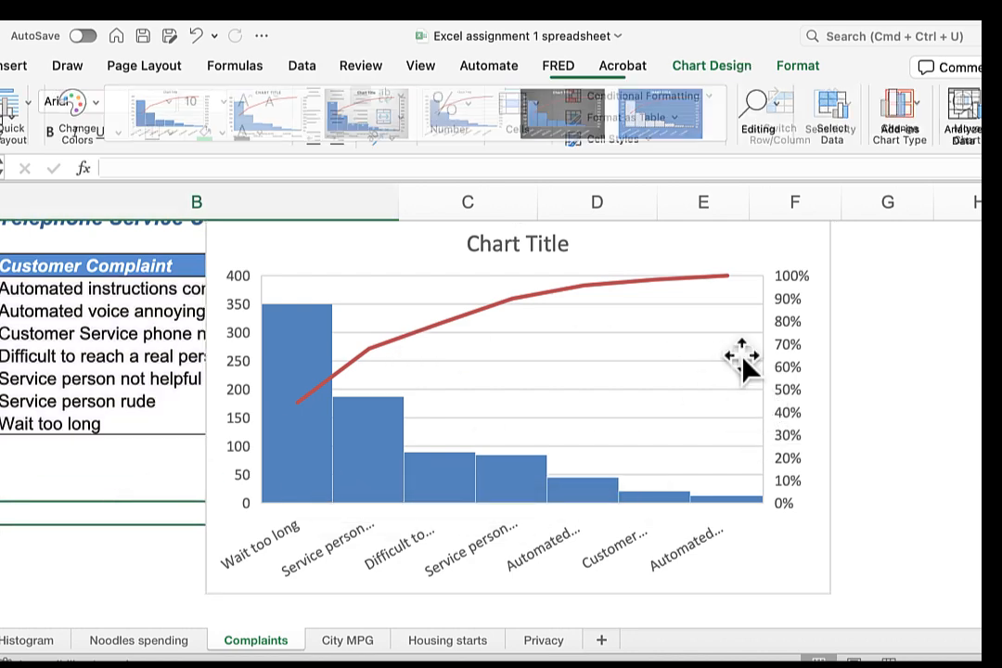
pyautogui.scroll(1, 739, 358)
pyautogui.moveTo(677, 280); pyautogui.dragTo(556, 243)
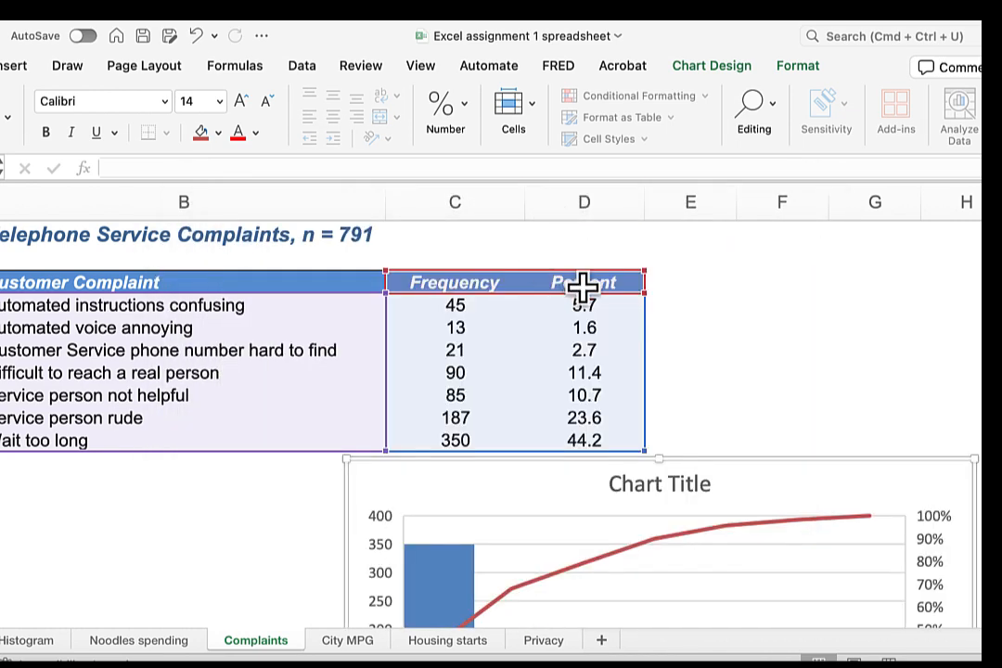
# - Delete the Pareto chart's placeholder title and move the chart up over the Frequency and Percent columns
pyautogui.click(658, 484)
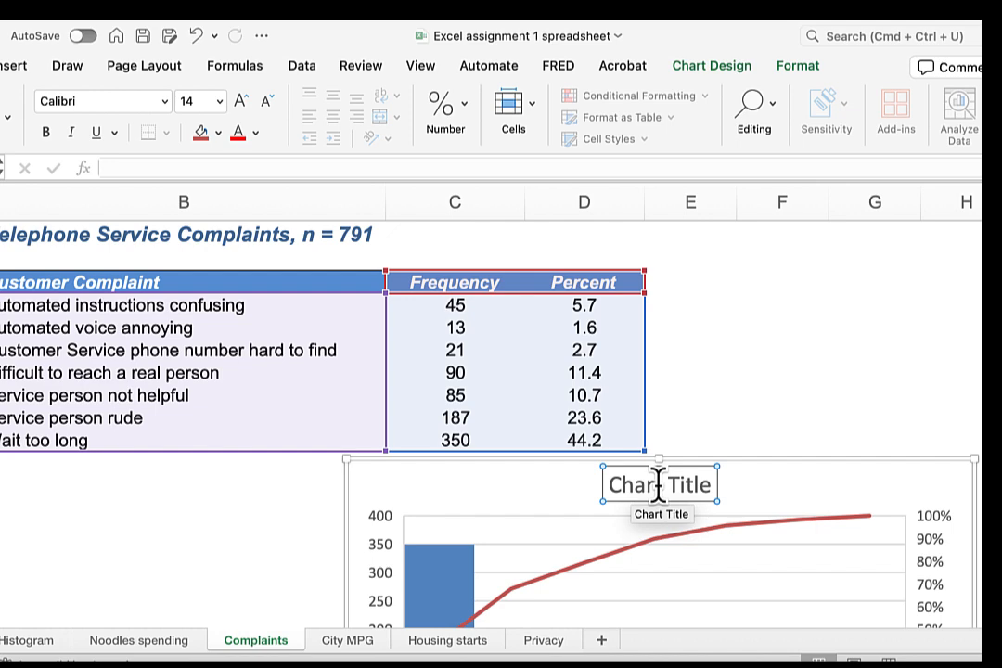
pyautogui.press('Delete')
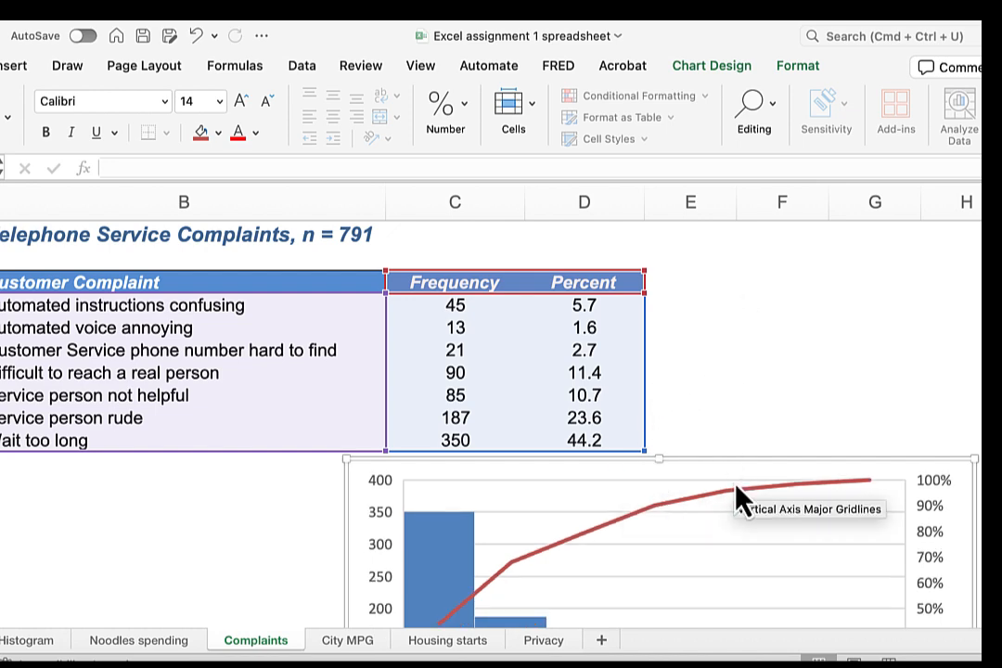
pyautogui.moveTo(355, 487); pyautogui.dragTo(290, 275)
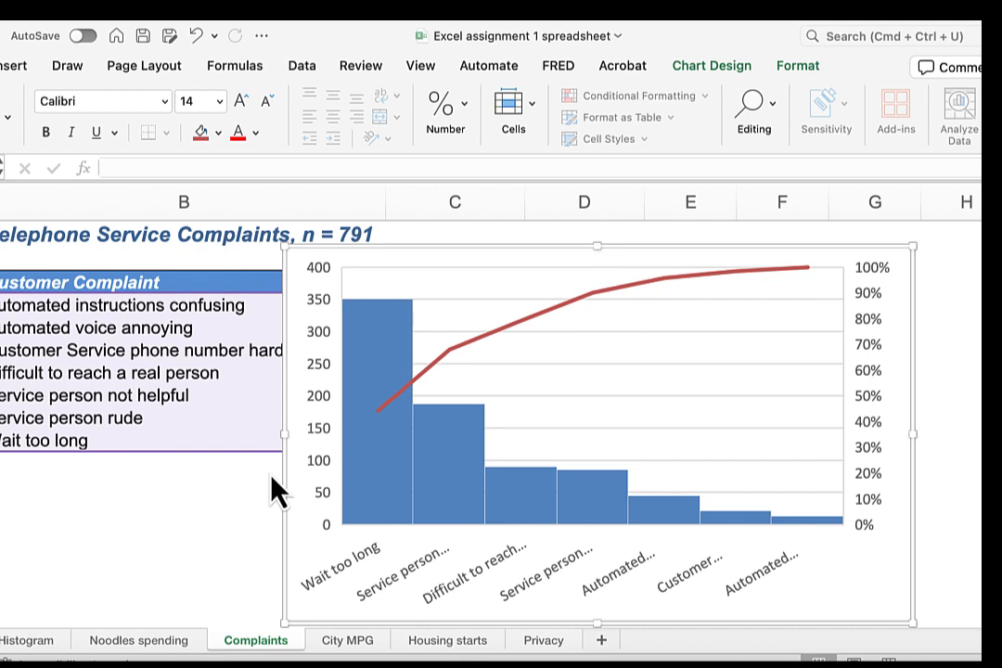
# - Insert the recommended scatter chart of vehicle weight against CityMPG on the City MPG sheet
pyautogui.click(351, 648)
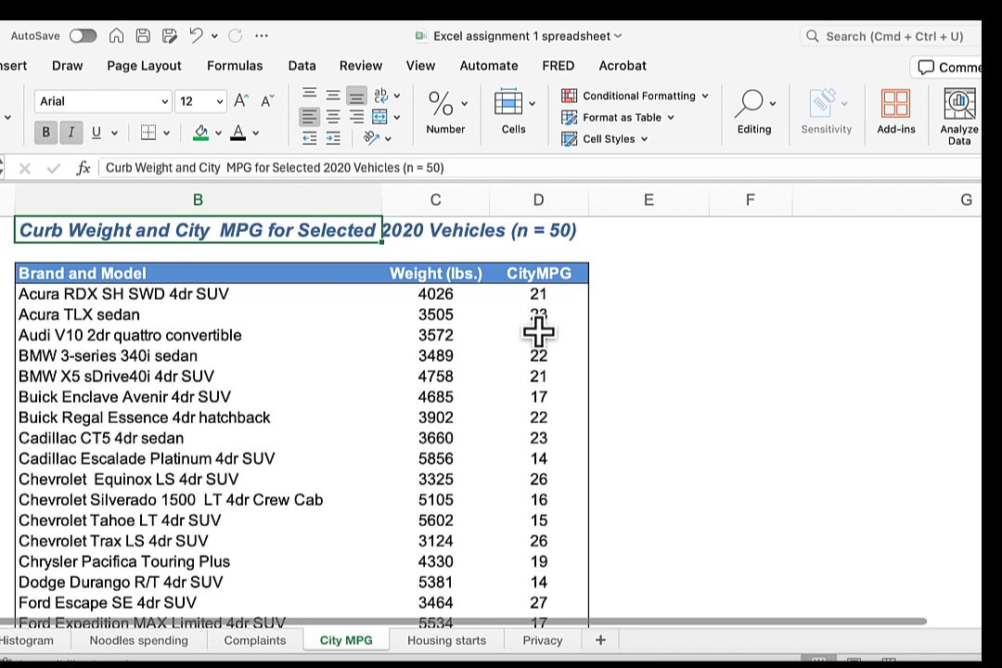
pyautogui.click(431, 373)
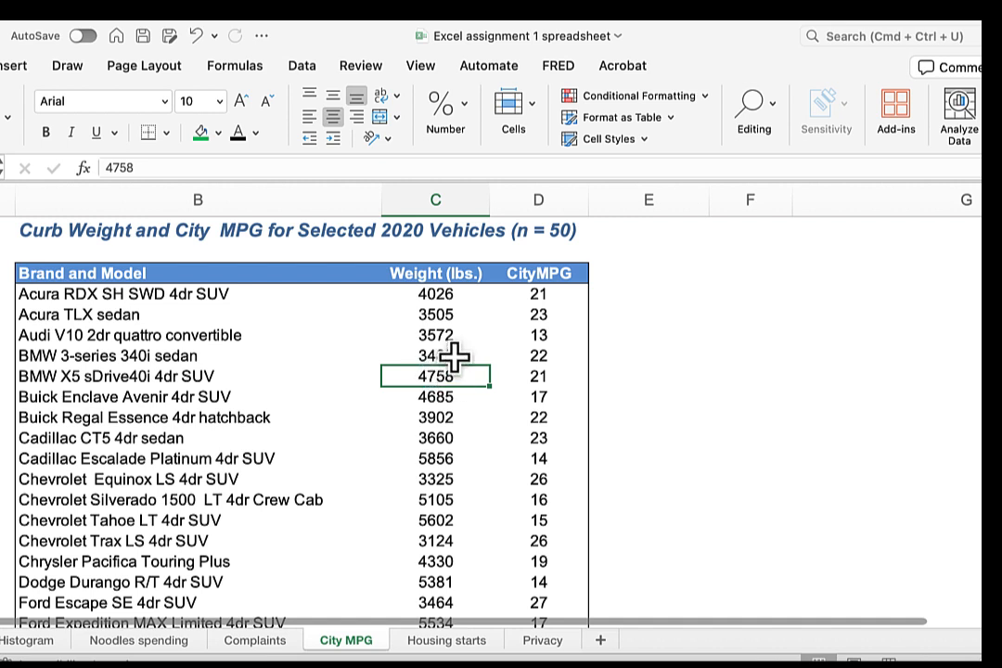
pyautogui.click(438, 435)
pyautogui.click(540, 431)
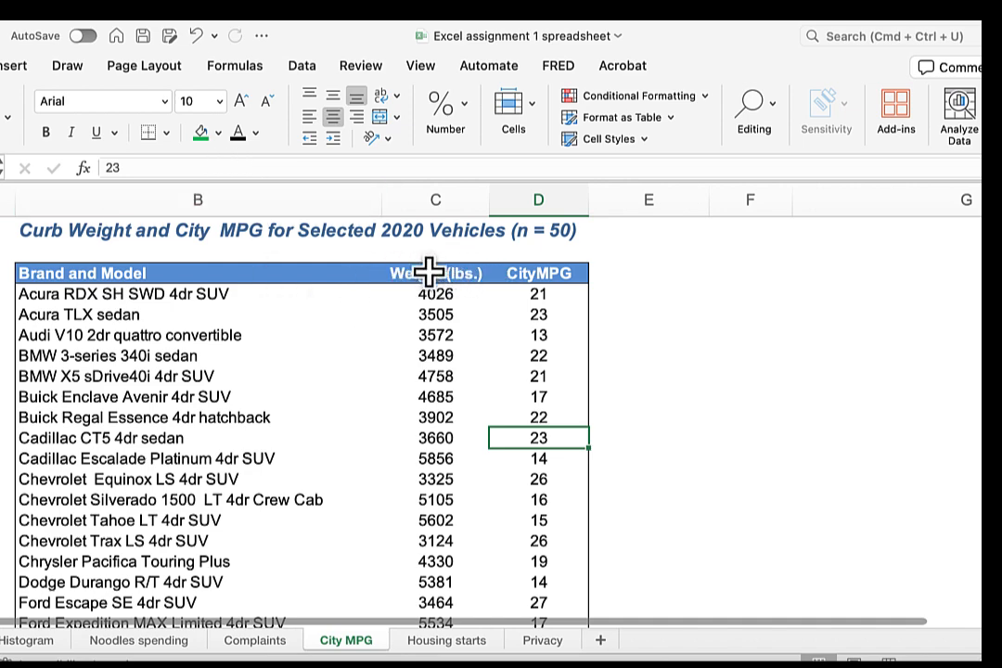
pyautogui.click(10, 67)
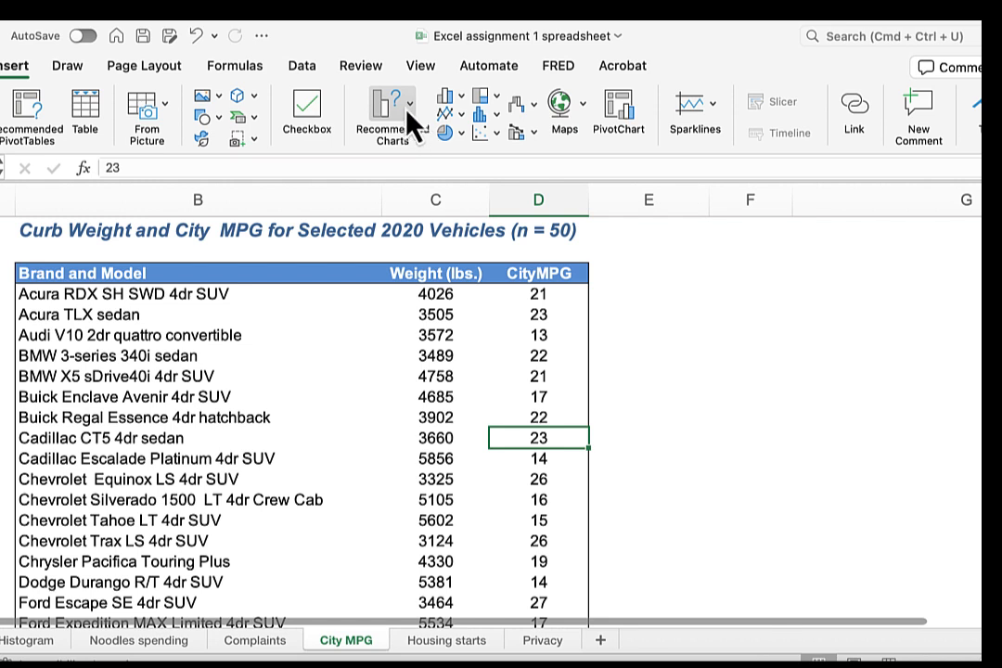
pyautogui.click(408, 118)
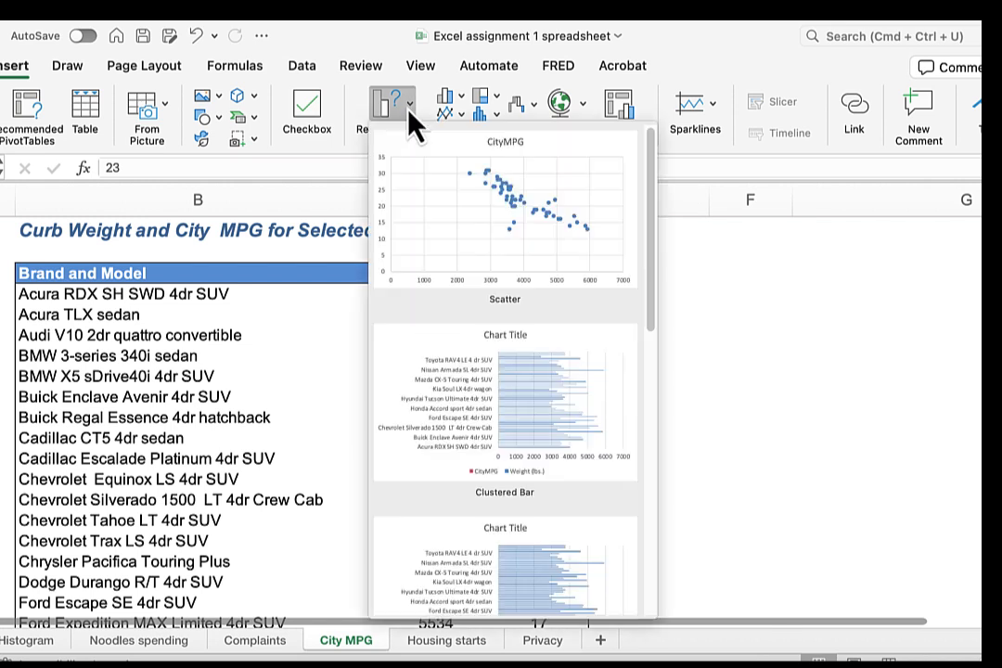
pyautogui.click(500, 237)
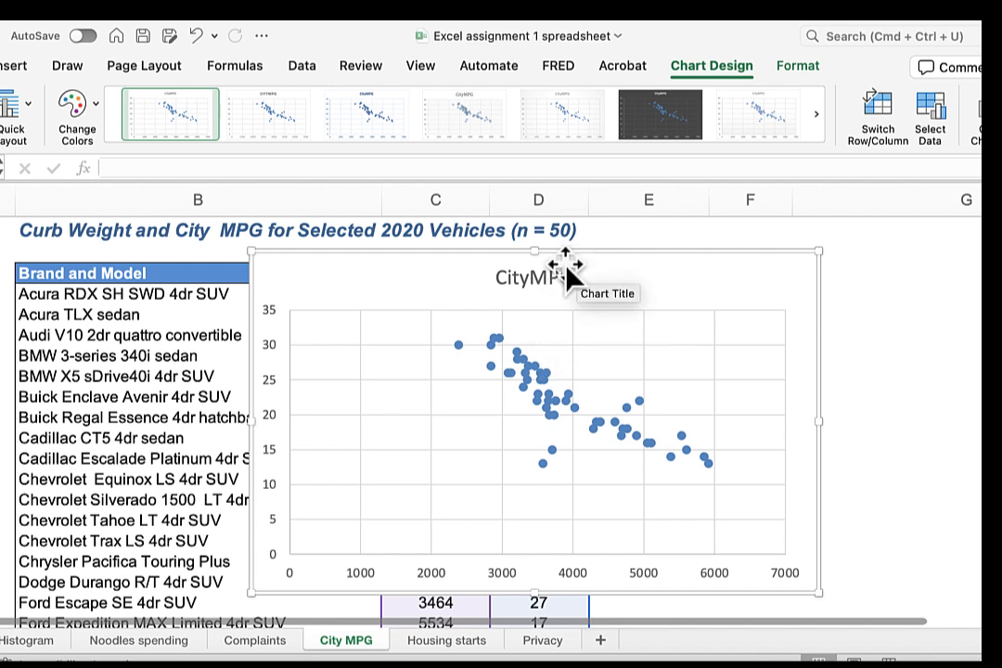
# - Insert the recommended line chart of yearly Starts on the Housing starts sheet
pyautogui.click(13, 70)
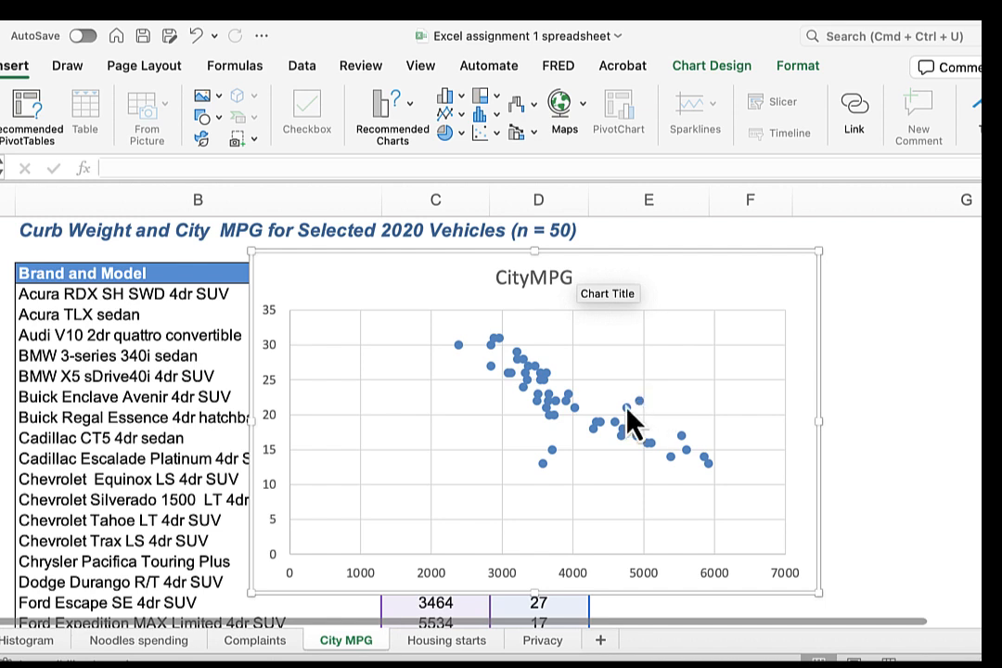
pyautogui.moveTo(627, 417)
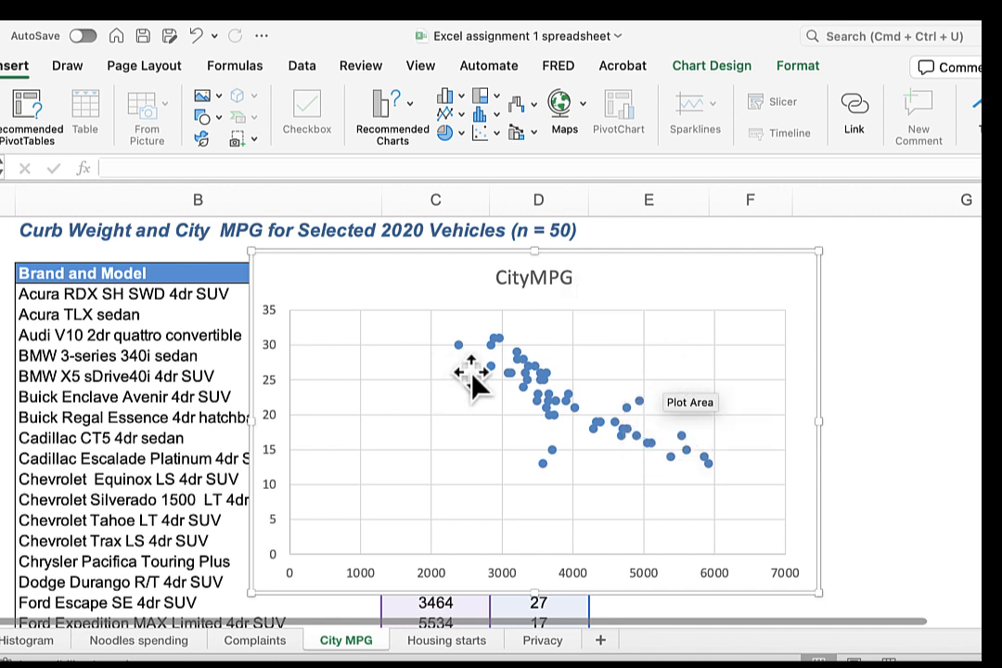
pyautogui.moveTo(493, 369)
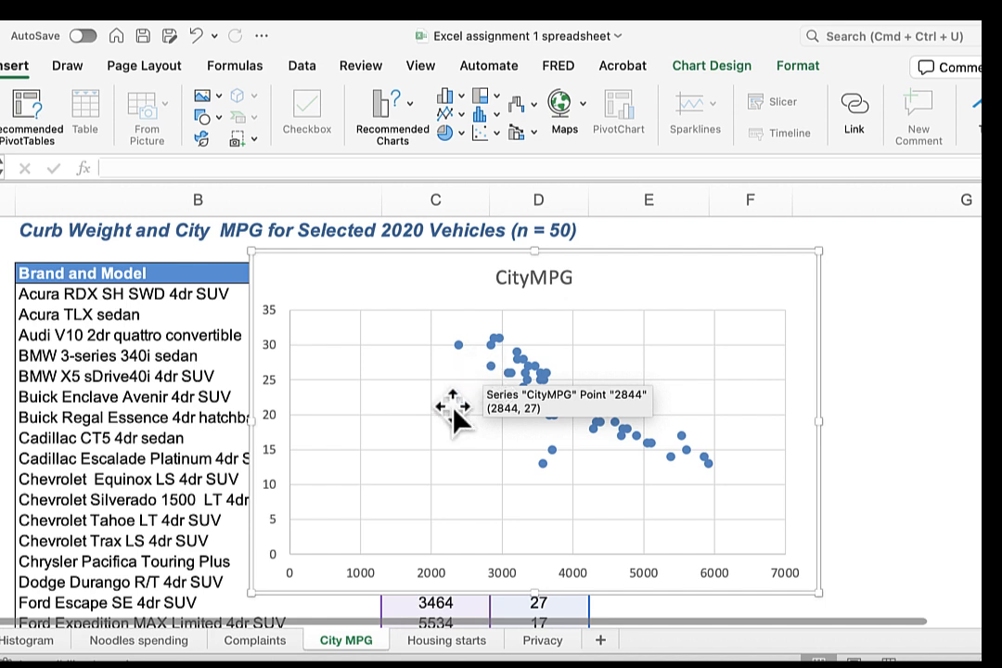
pyautogui.click(443, 647)
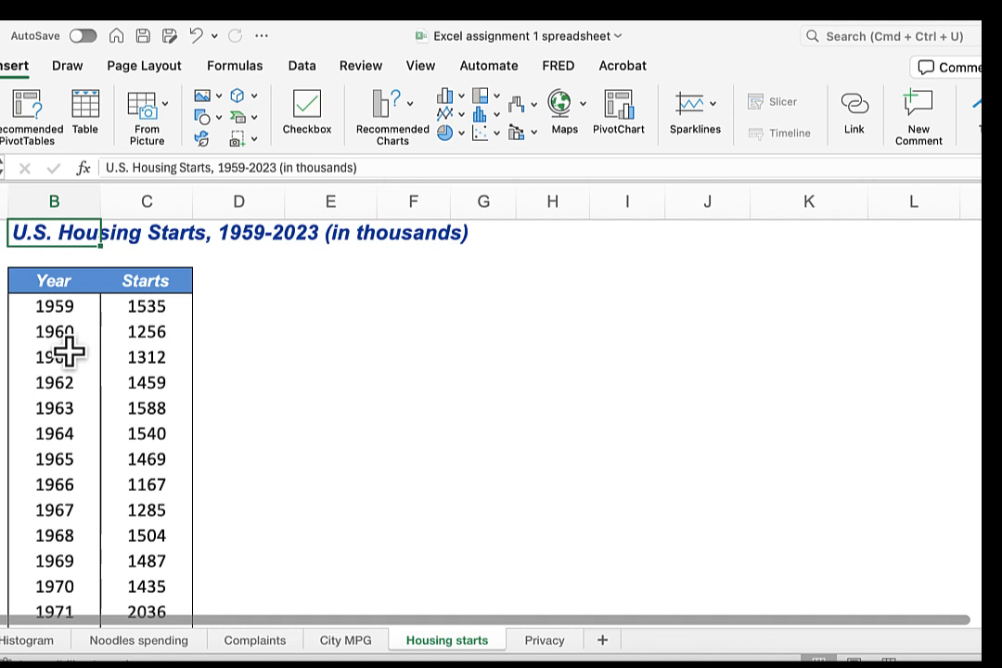
pyautogui.click(151, 347)
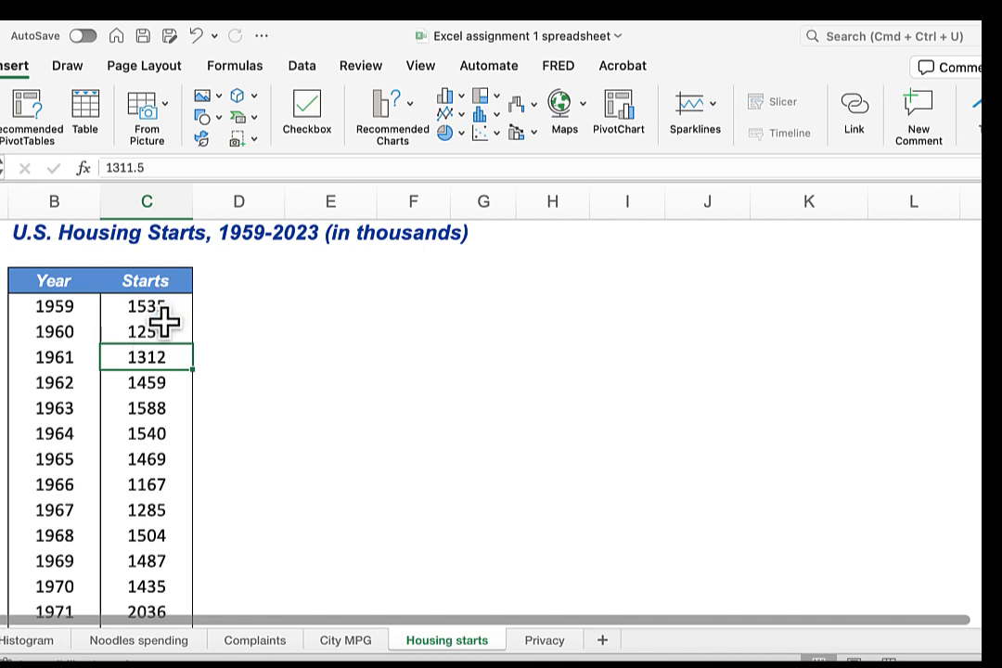
pyautogui.click(413, 107)
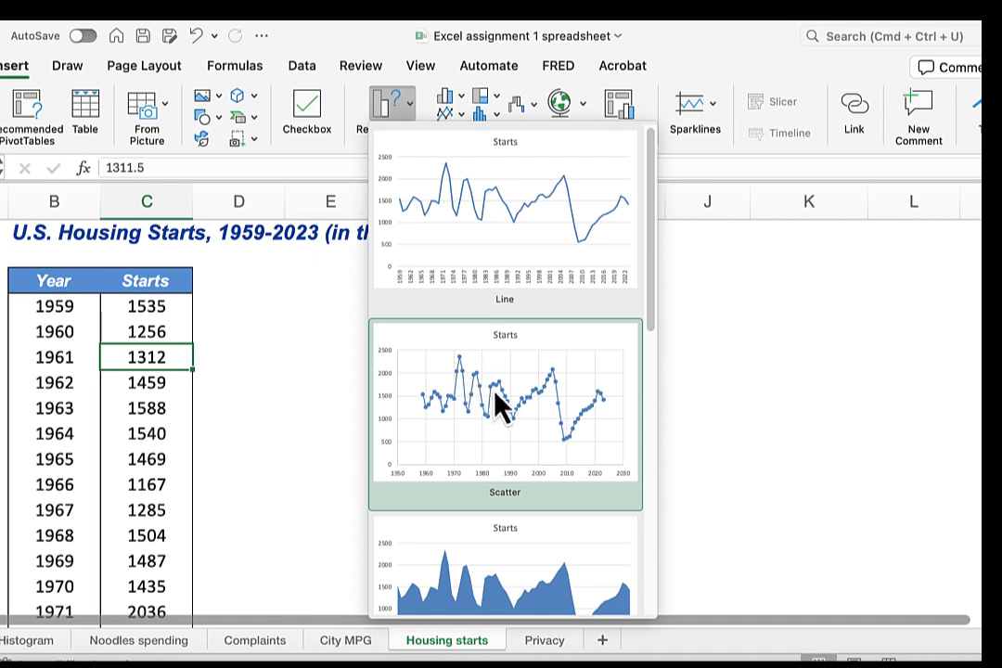
pyautogui.click(515, 226)
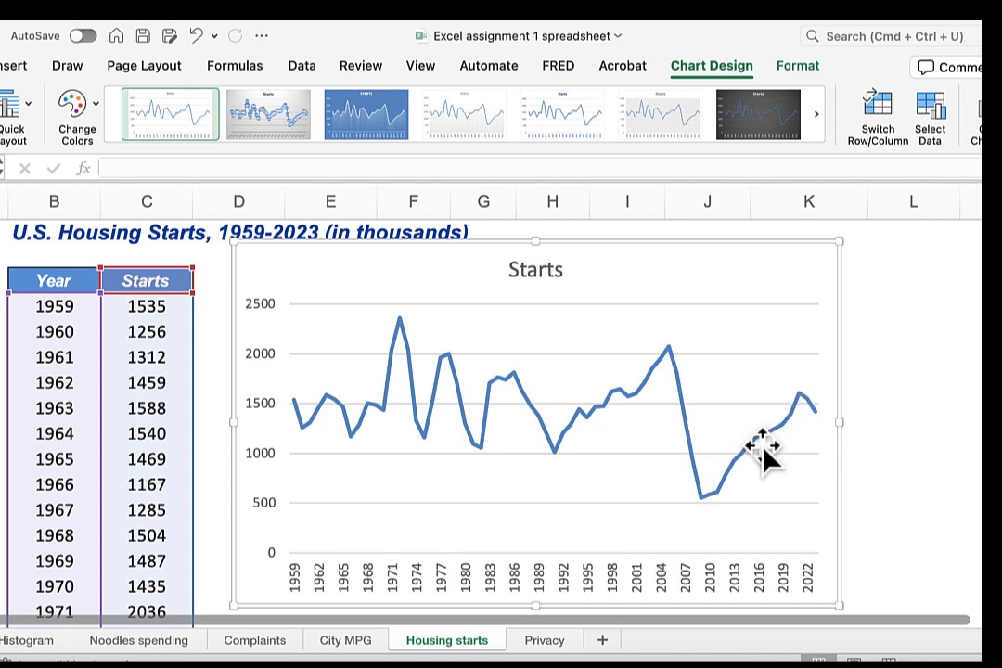
pyautogui.moveTo(806, 410)
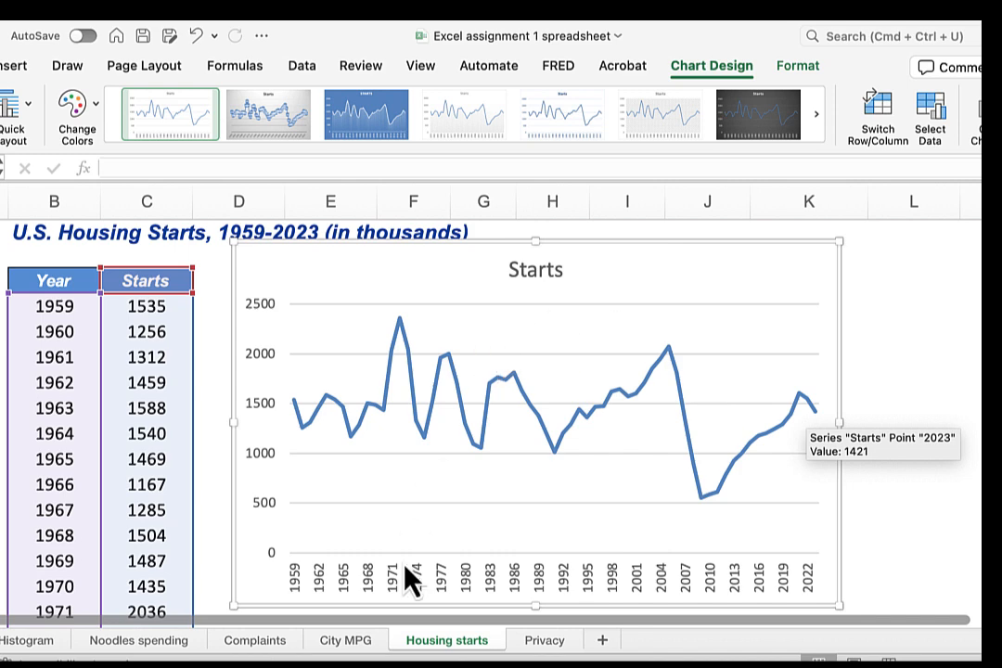
# - Select a Percent value in the Privacy sheet's concern table and review the recommended charts for that data without inserting one
pyautogui.click(546, 642)
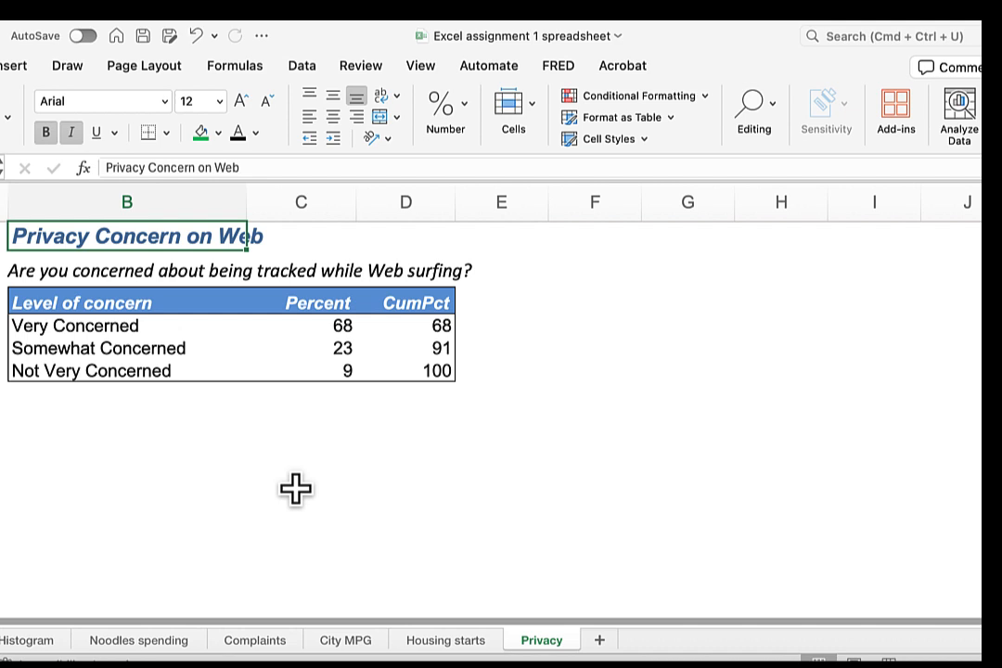
pyautogui.click(345, 346)
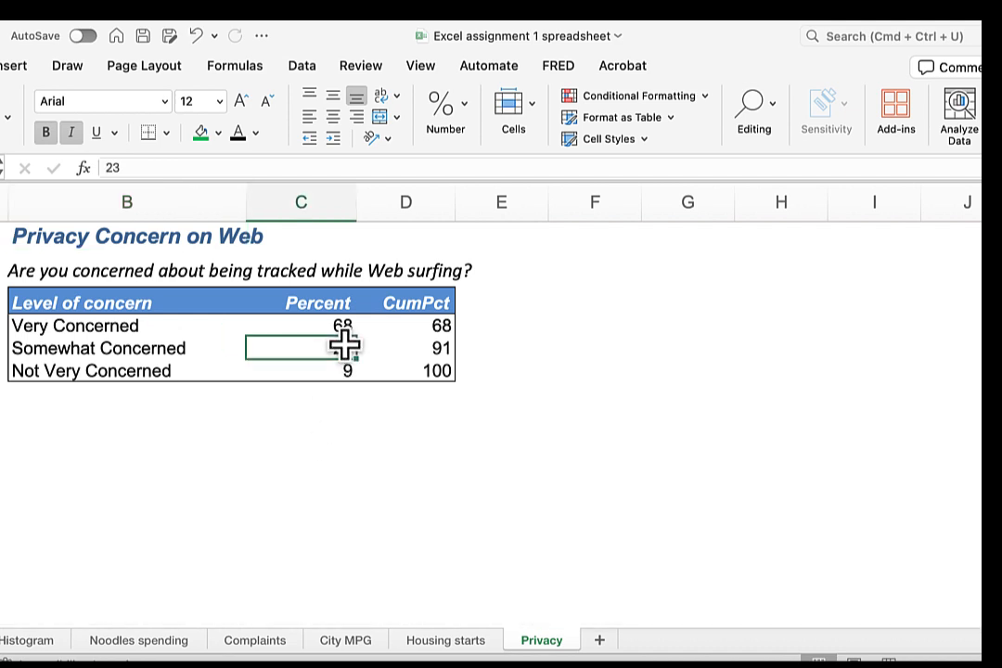
pyautogui.click(16, 67)
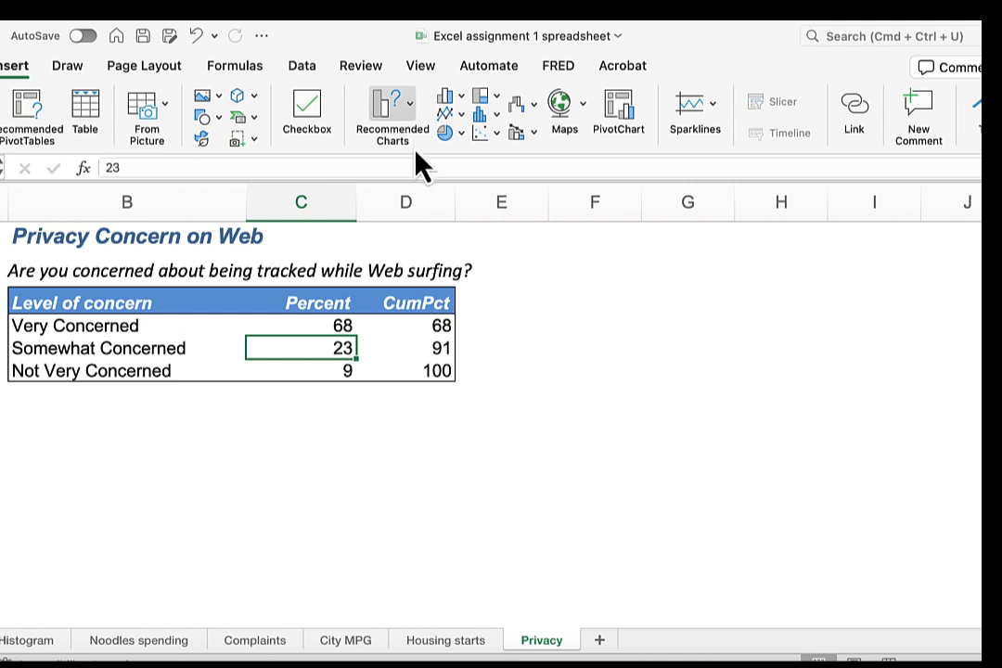
pyautogui.click(416, 124)
pyautogui.scroll(-5, 467, 279)
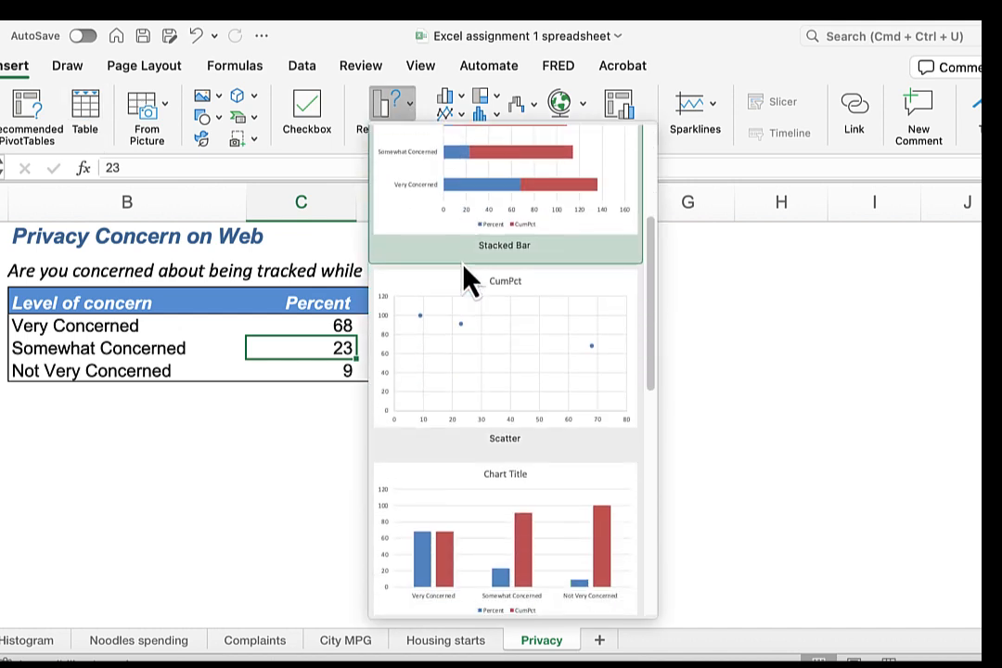
pyautogui.scroll(-5, 469, 274)
pyautogui.scroll(5, 469, 272)
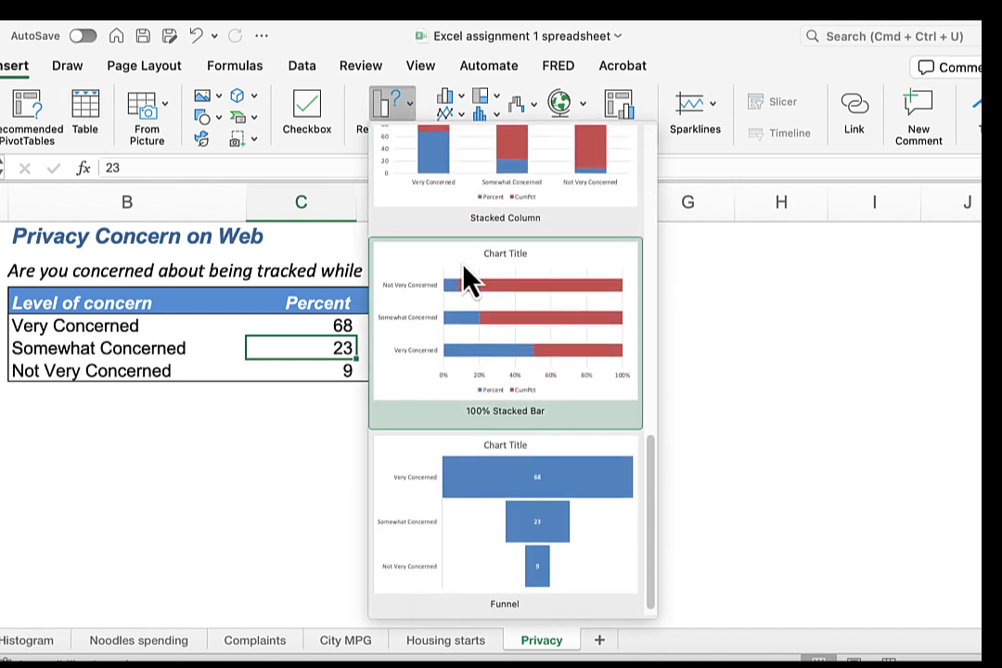
pyautogui.scroll(5, 469, 269)
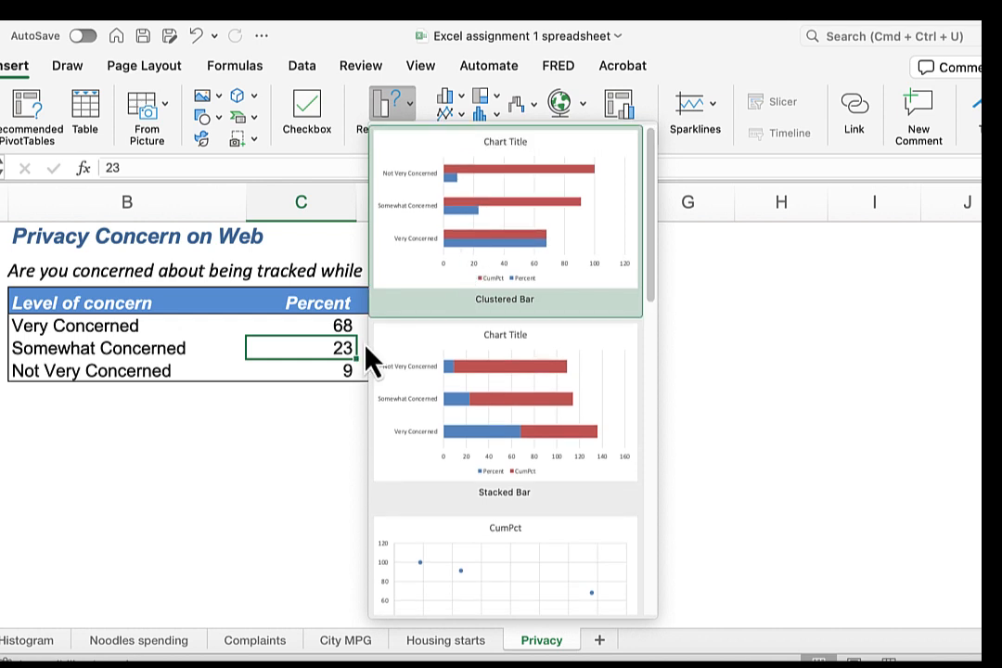
pyautogui.click(304, 444)
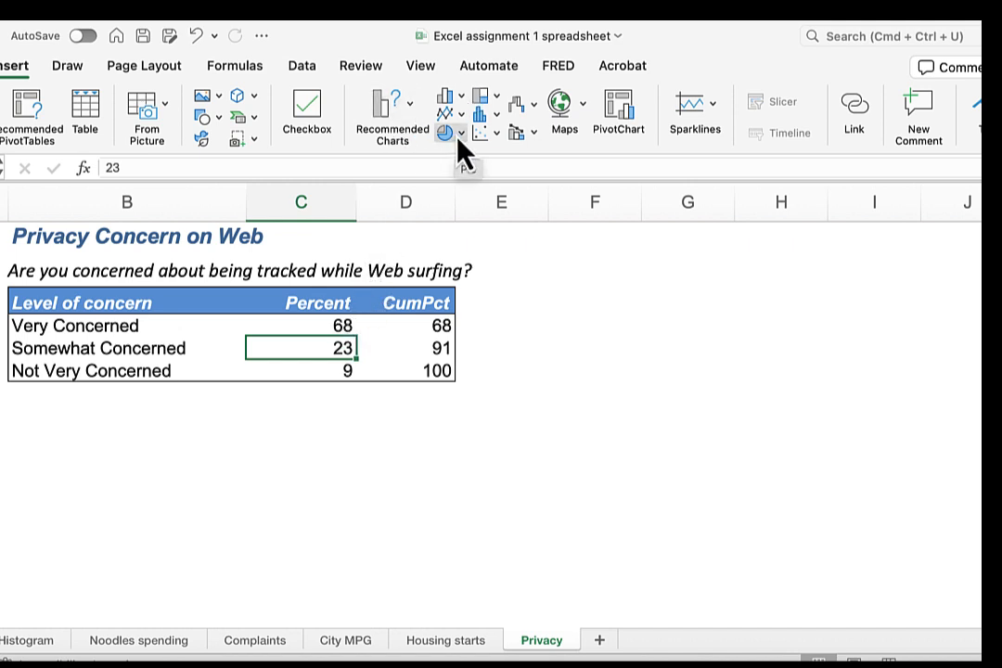
# - Insert a basic 2-D pie chart of Percent by level of concern on the Privacy sheet
pyautogui.click(461, 137)
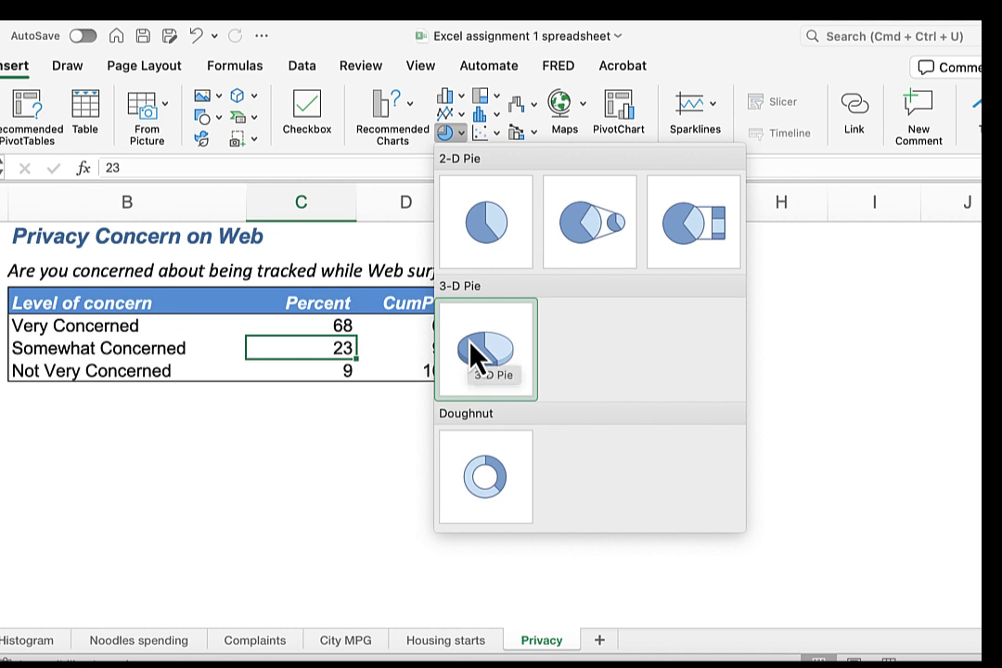
pyautogui.click(478, 223)
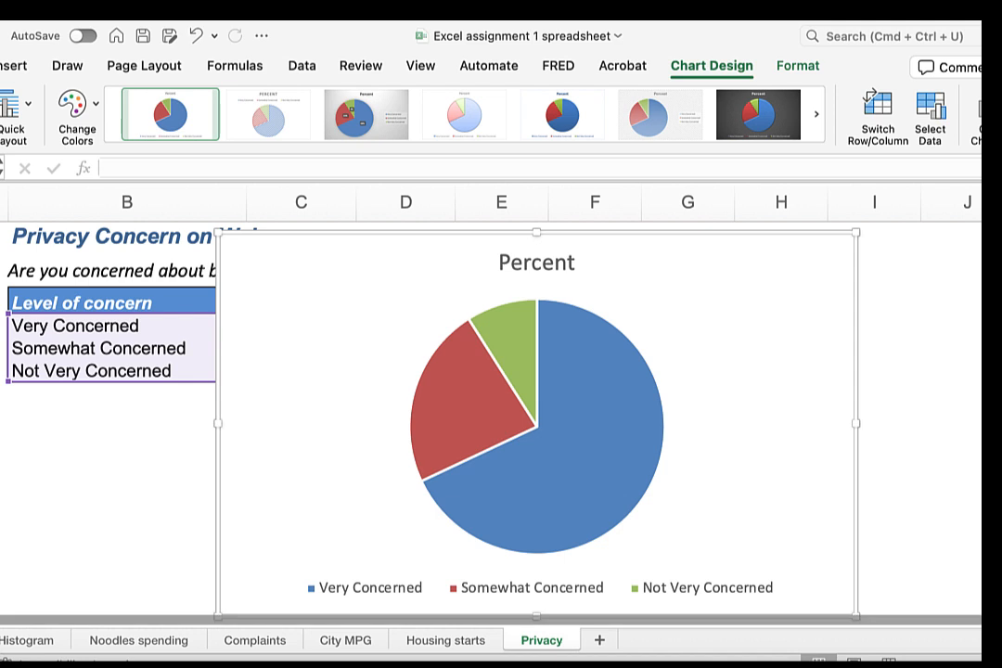
# - Review the finished histogram on the Histogram sheet and the Pareto chart on the Complaints sheet
pyautogui.click(22, 648)
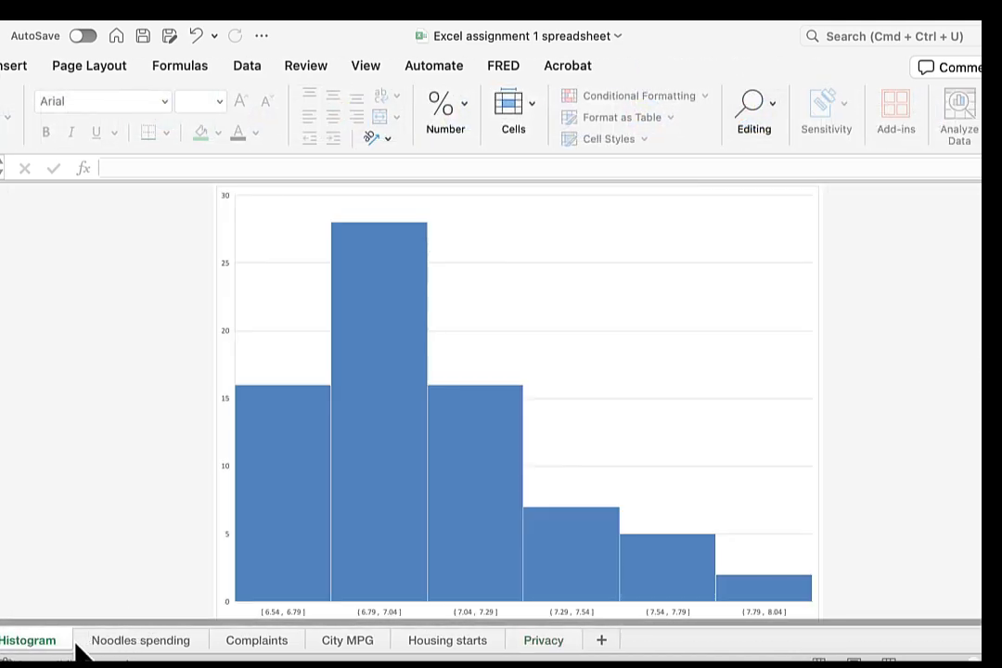
pyautogui.click(263, 650)
pyautogui.click(362, 527)
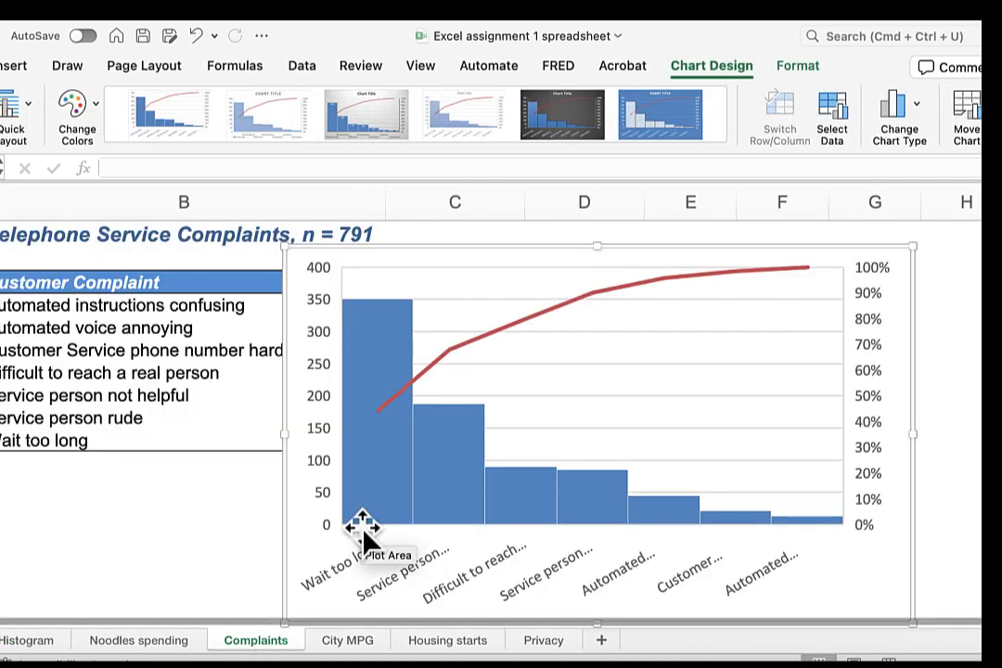